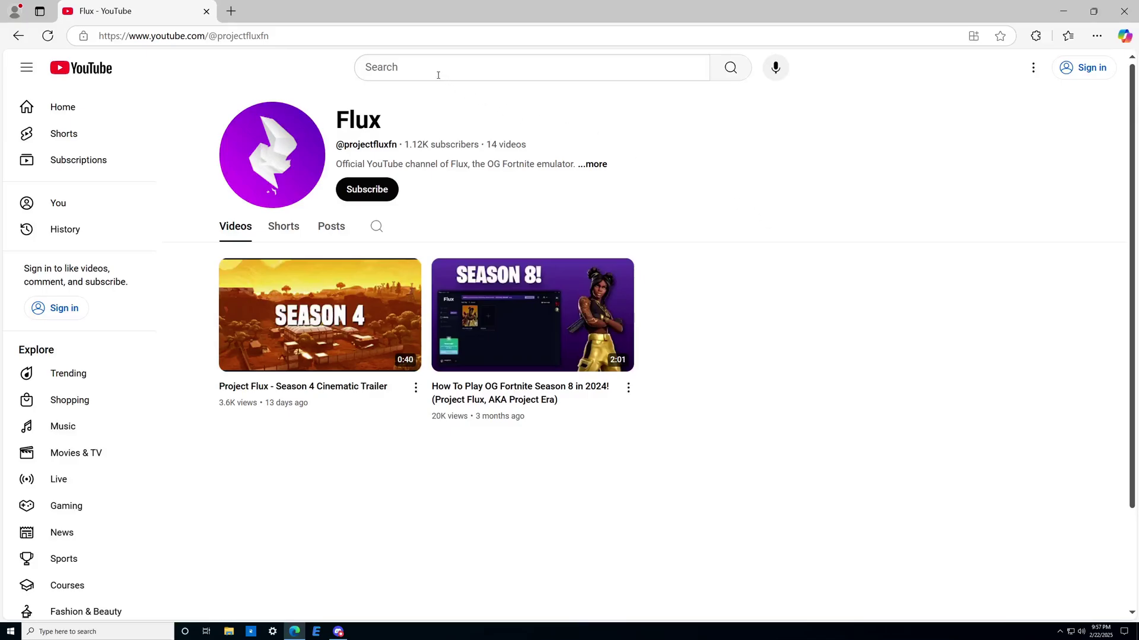
pyautogui.click(377, 67)
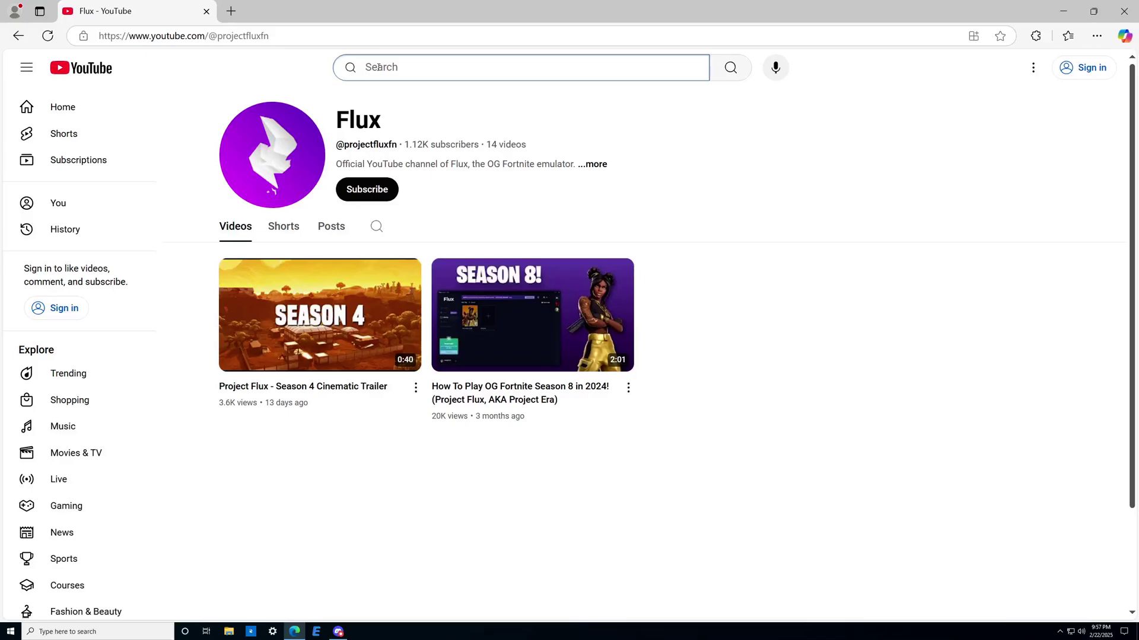
# Search YouTube for 'project flux' and open the Flux channel's full About details.
pyautogui.write('project flux')
pyautogui.press('Return')
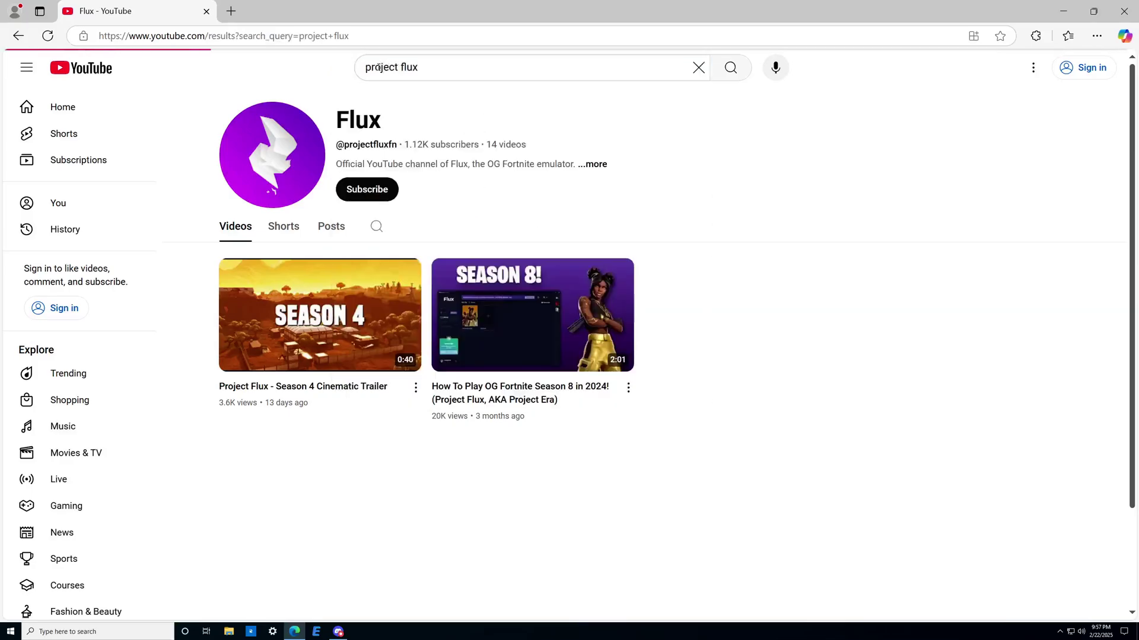
pyautogui.scroll(-5, 575, 275)
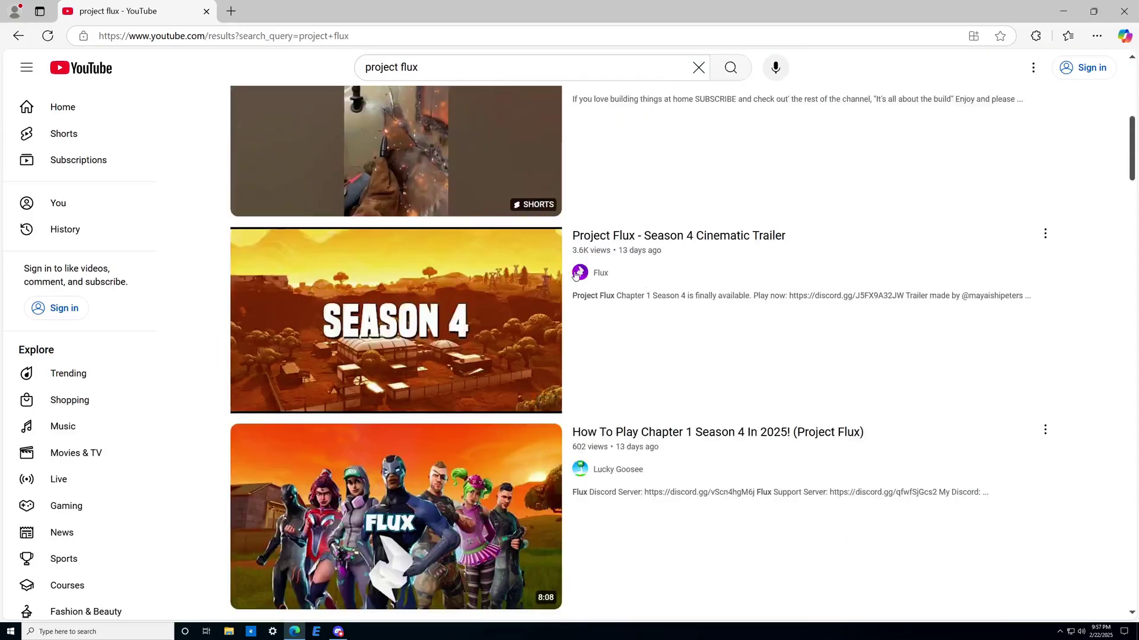
pyautogui.click(575, 275)
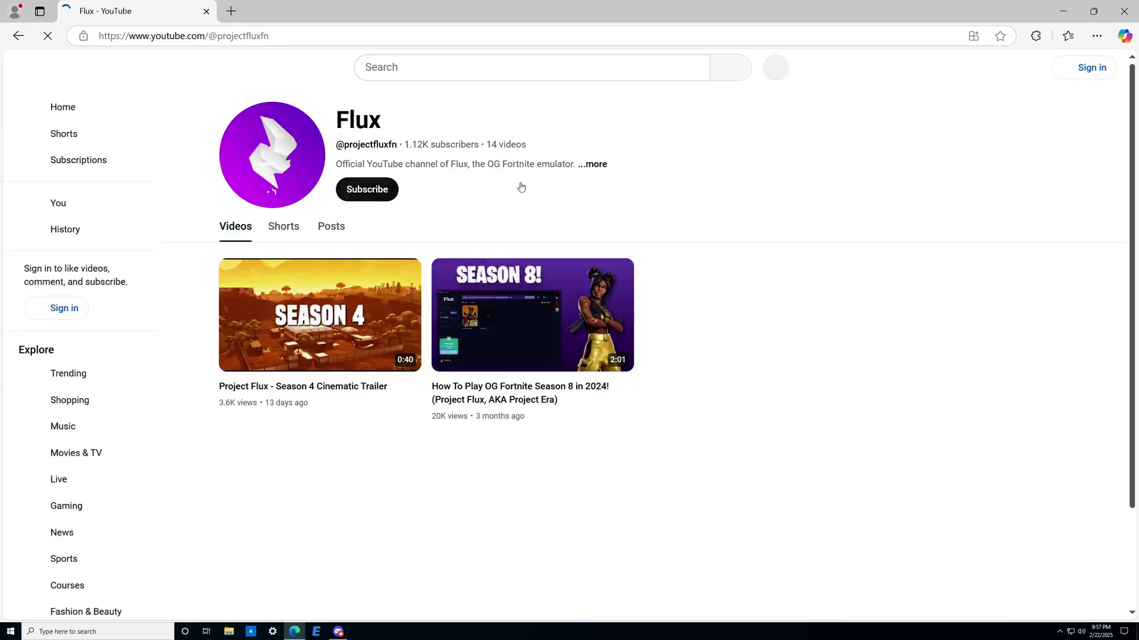
pyautogui.click(587, 164)
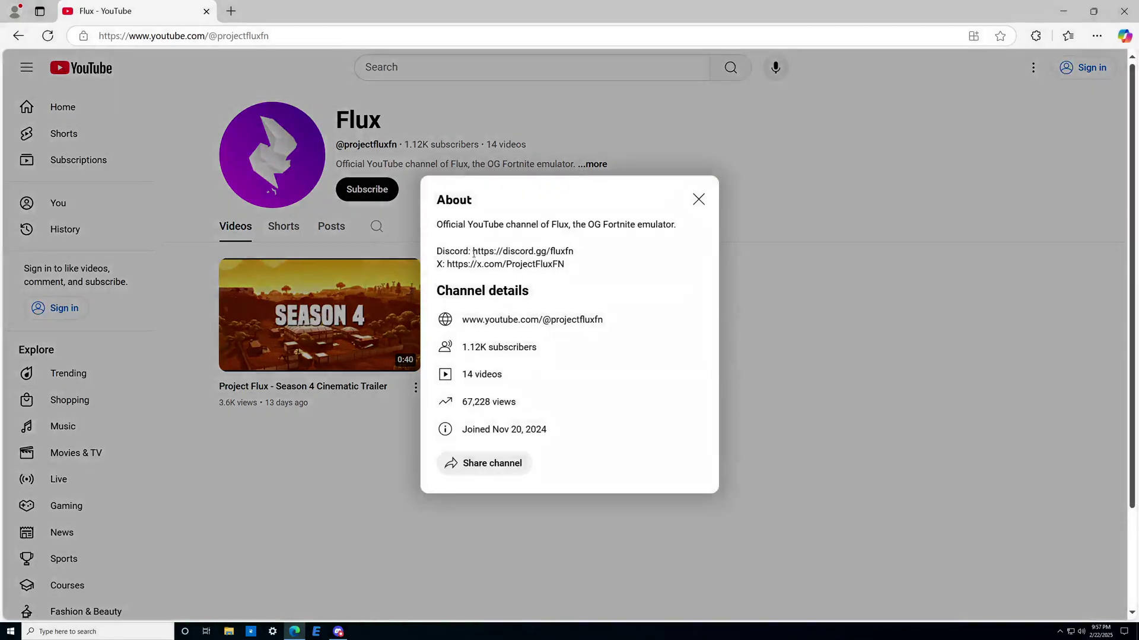
# Copy the channel's Discord invite link, open it in a new tab, and accept the invite.
pyautogui.moveTo(473, 253); pyautogui.dragTo(582, 257)
pyautogui.hotkey('ctrl', 'c')
pyautogui.click(611, 261)
pyautogui.hotkey('ctrl', 't')
pyautogui.hotkey('ctrl', 'v')
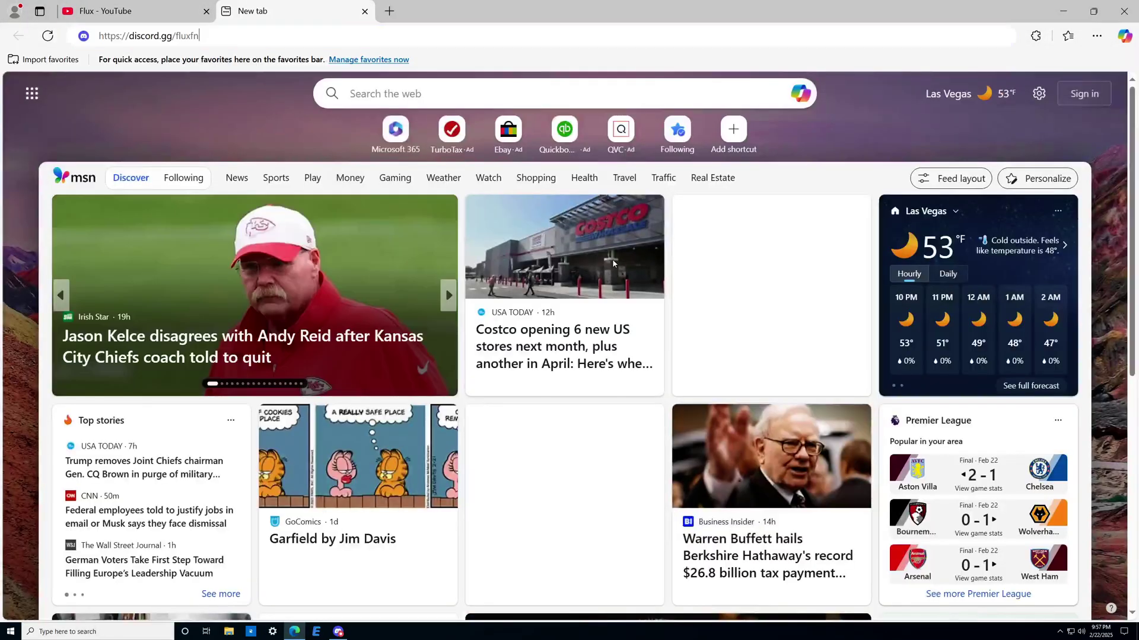
pyautogui.press('Return')
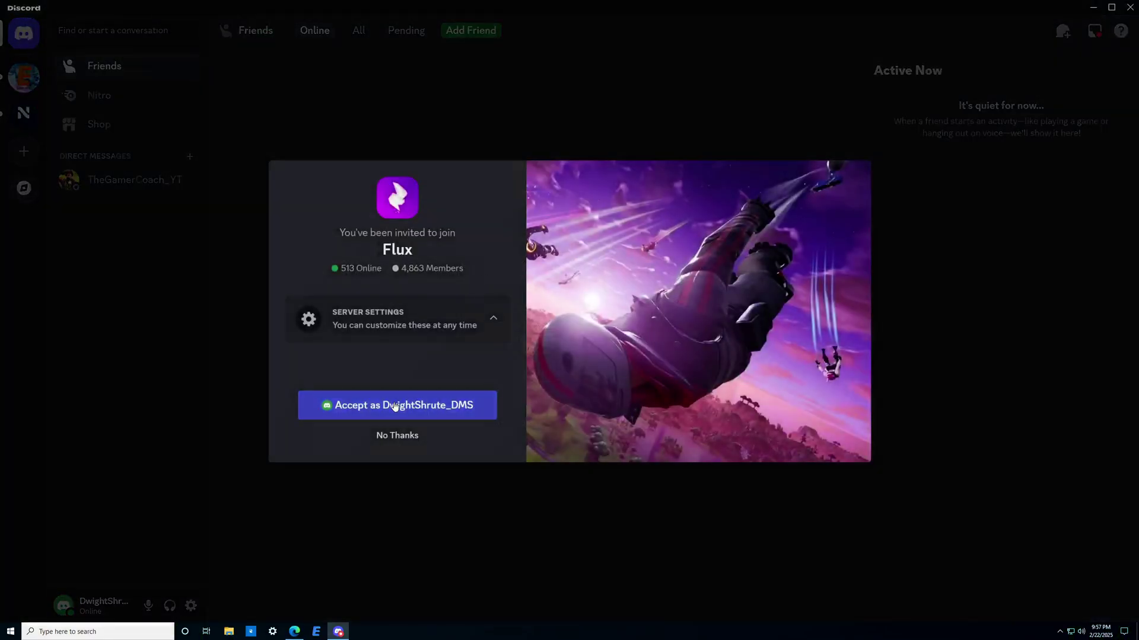
pyautogui.click(395, 406)
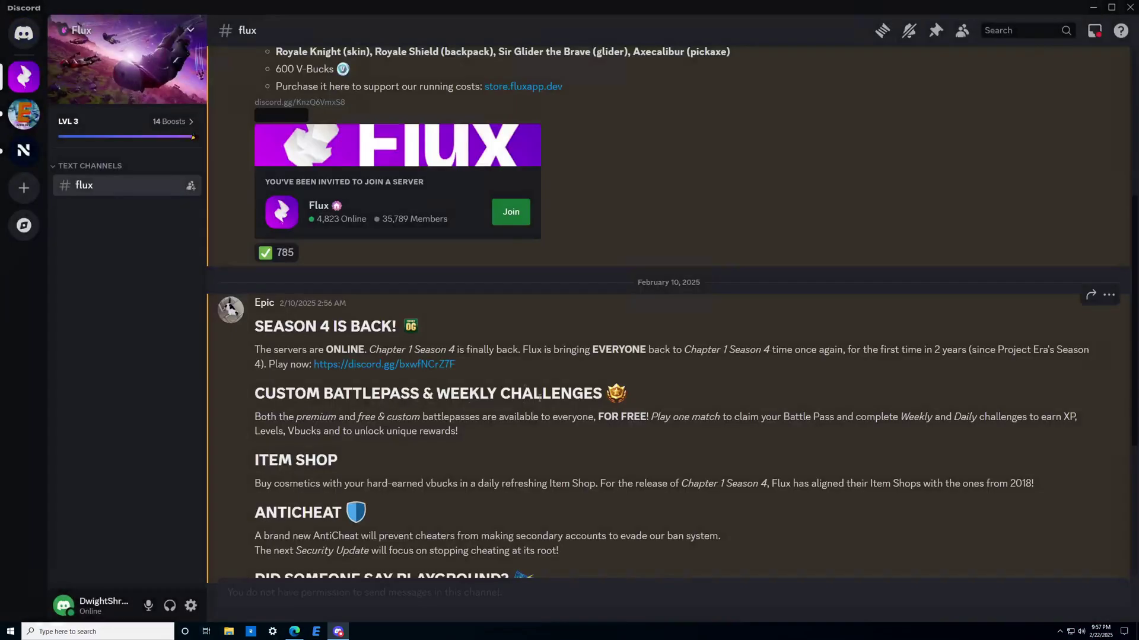
# Join the larger Flux server, then leave the extra Flux server and dismiss the survey.
pyautogui.click(511, 217)
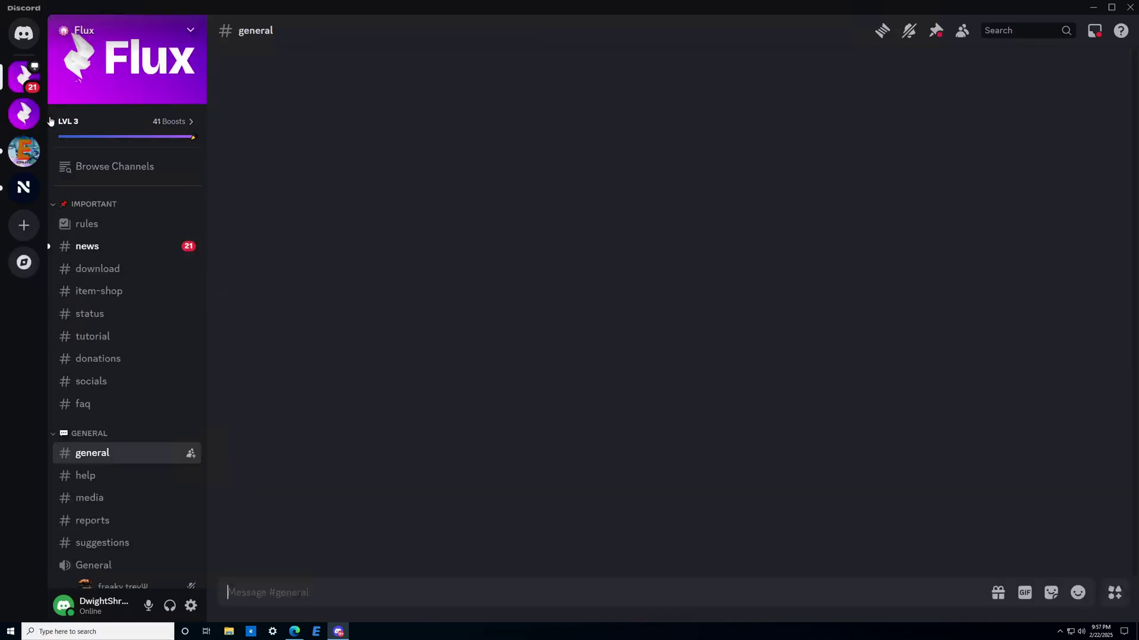
pyautogui.click(84, 30)
pyautogui.click(77, 333)
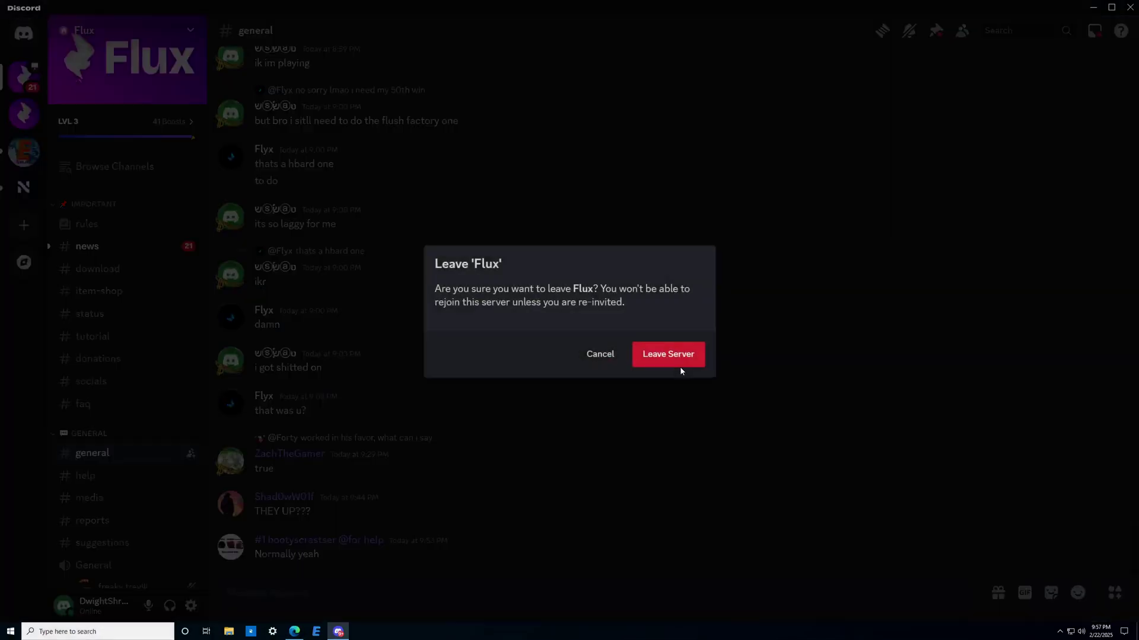
pyautogui.click(680, 367)
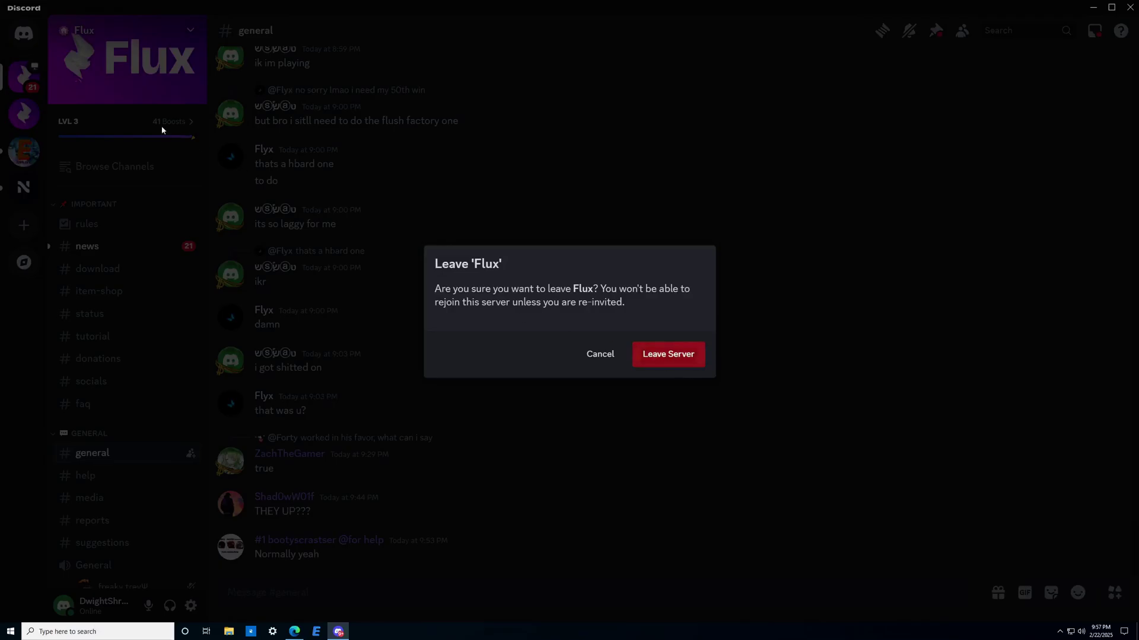
pyautogui.click(774, 134)
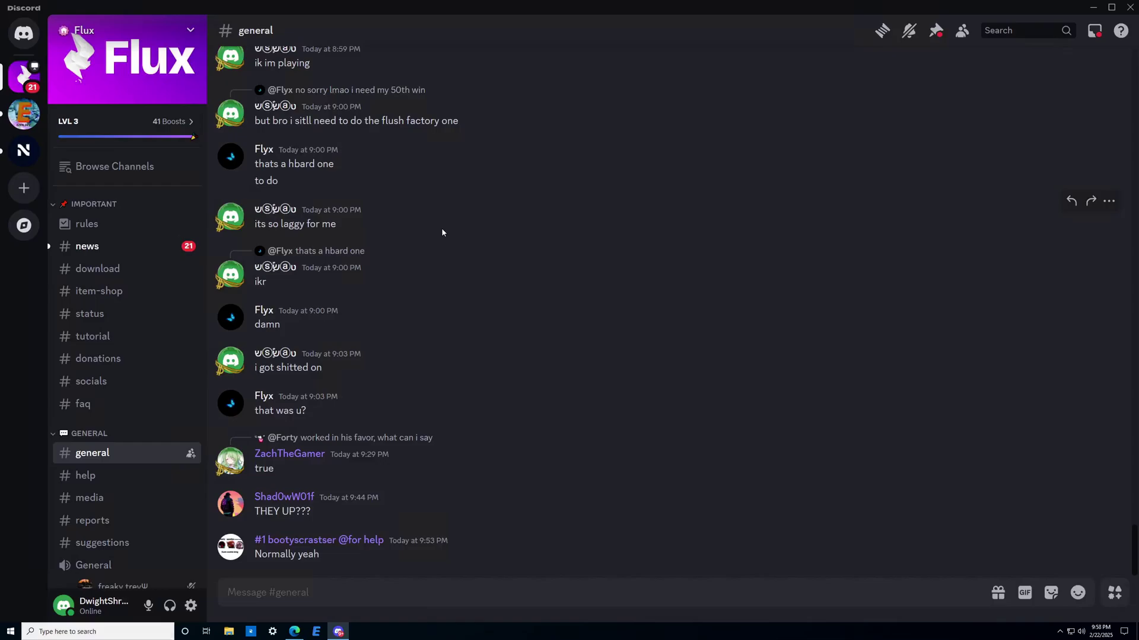
# Download Flux Setup 1.0.92.exe from the #download channel, install it, and begin Discord sign-in.
pyautogui.click(98, 269)
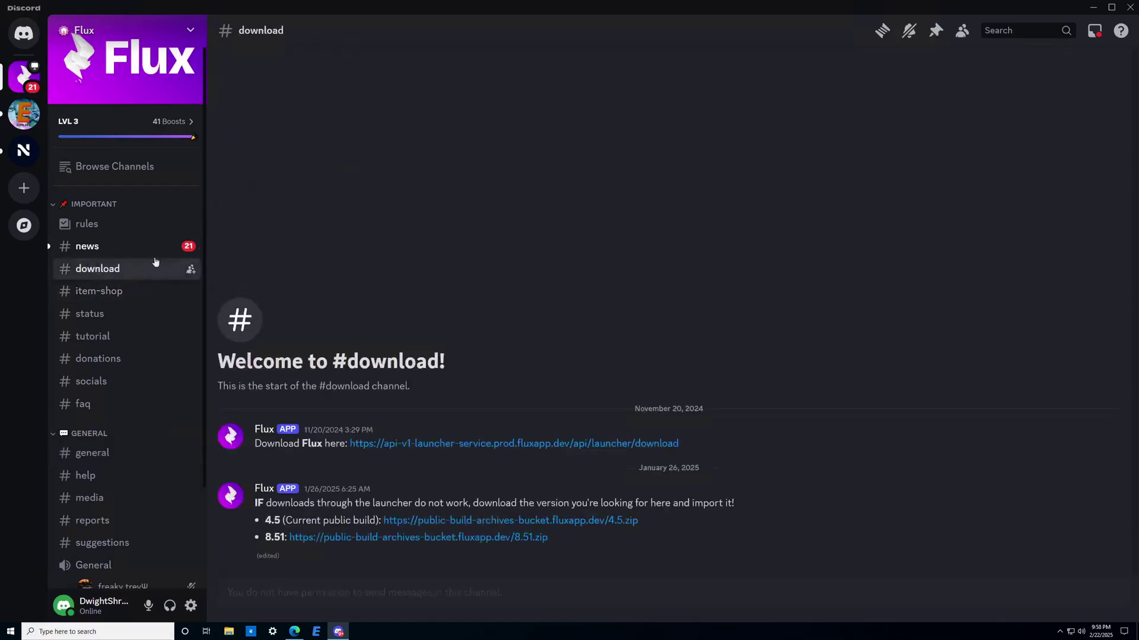
pyautogui.moveTo(282, 443); pyautogui.dragTo(707, 440)
pyautogui.click(707, 439)
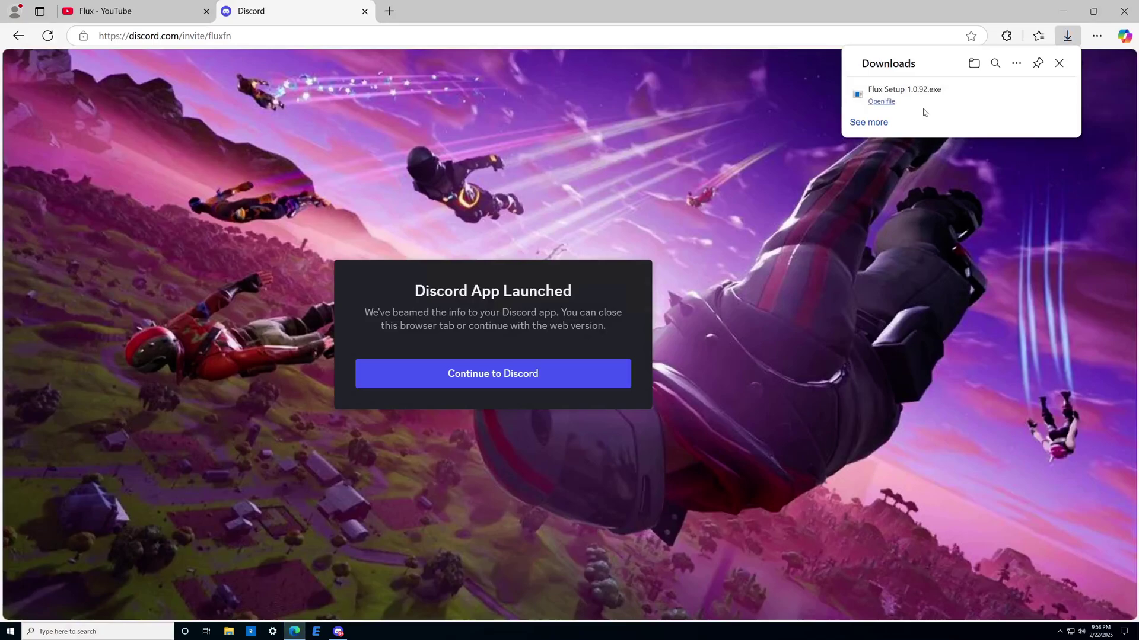
pyautogui.click(882, 101)
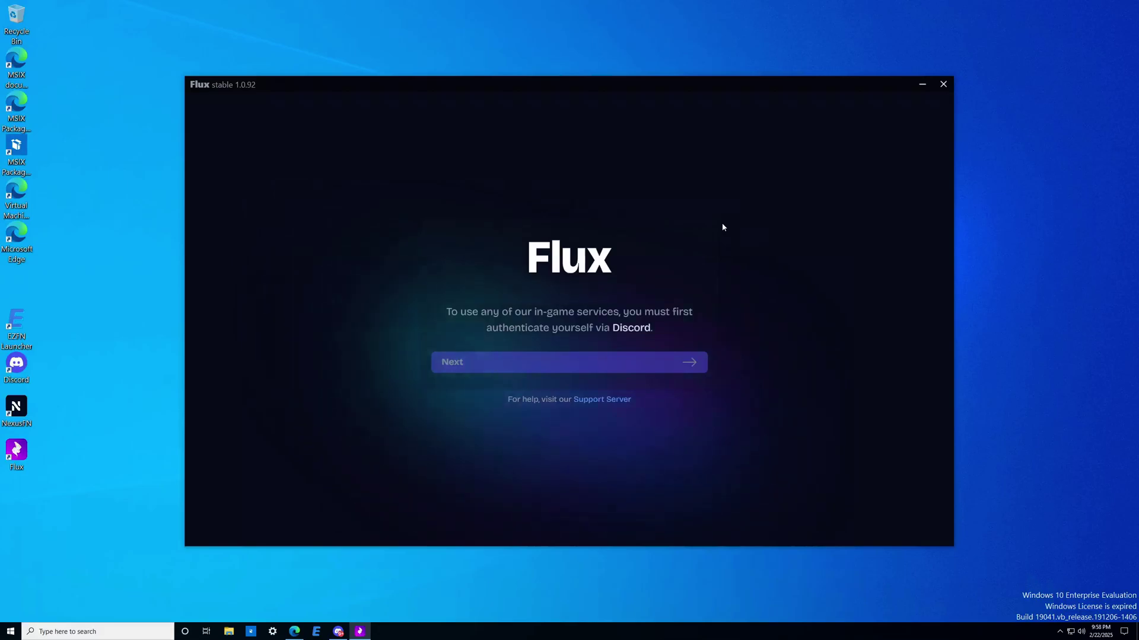
pyautogui.click(468, 362)
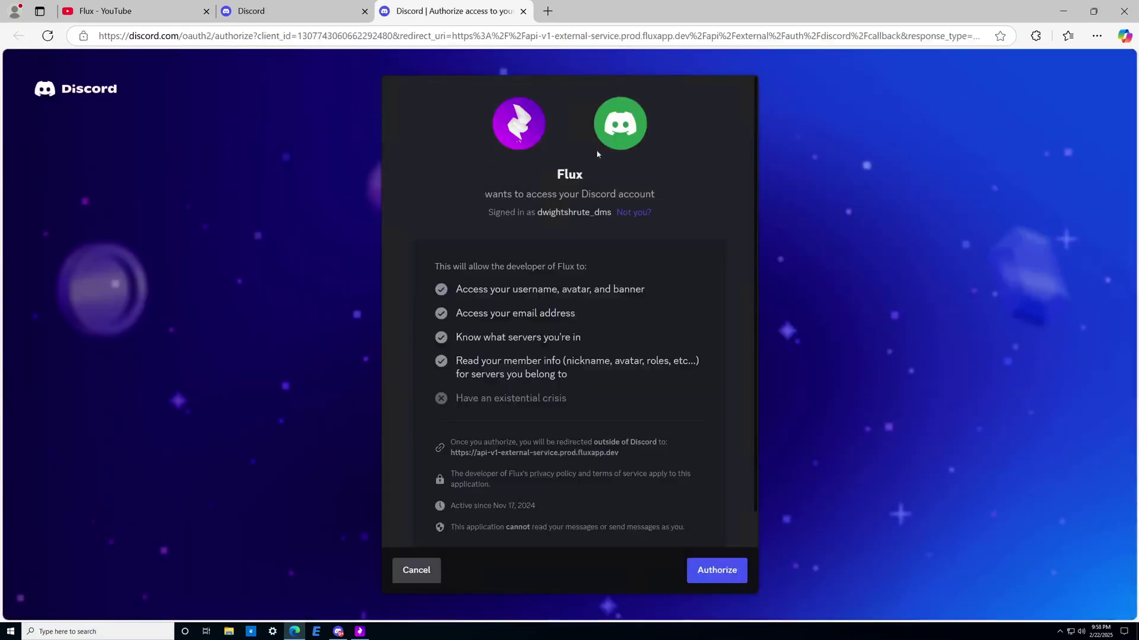
# Authorize Flux on Discord's OAuth page, log in, and let the browser open the launcher.
pyautogui.scroll(-1, 548, 323)
pyautogui.click(338, 632)
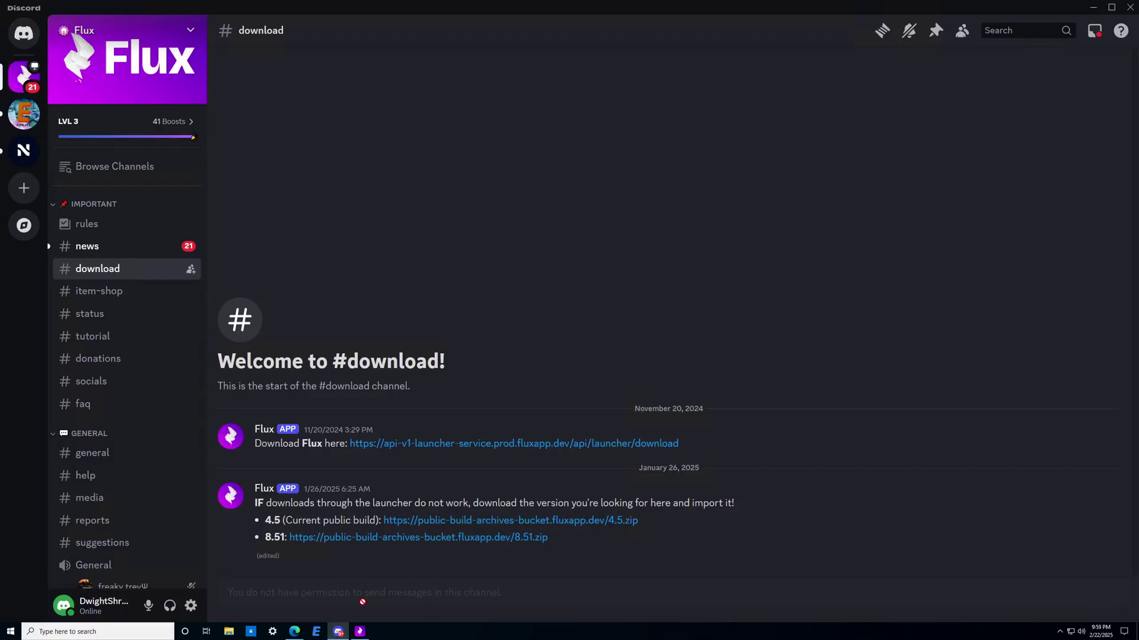
pyautogui.click(190, 606)
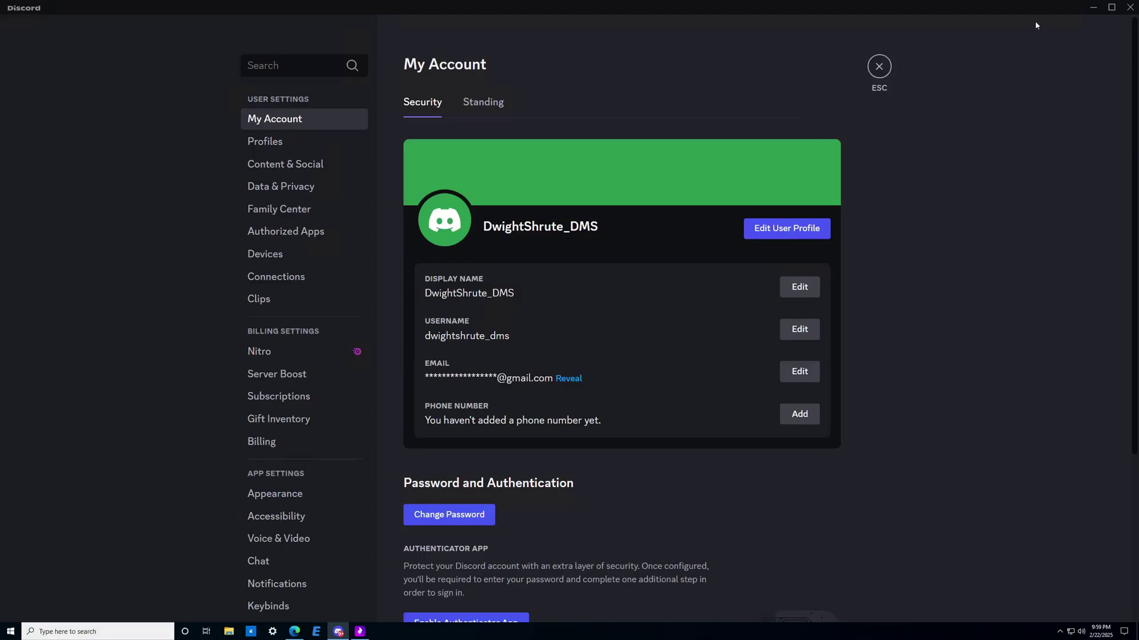
pyautogui.click(1092, 10)
pyautogui.click(716, 570)
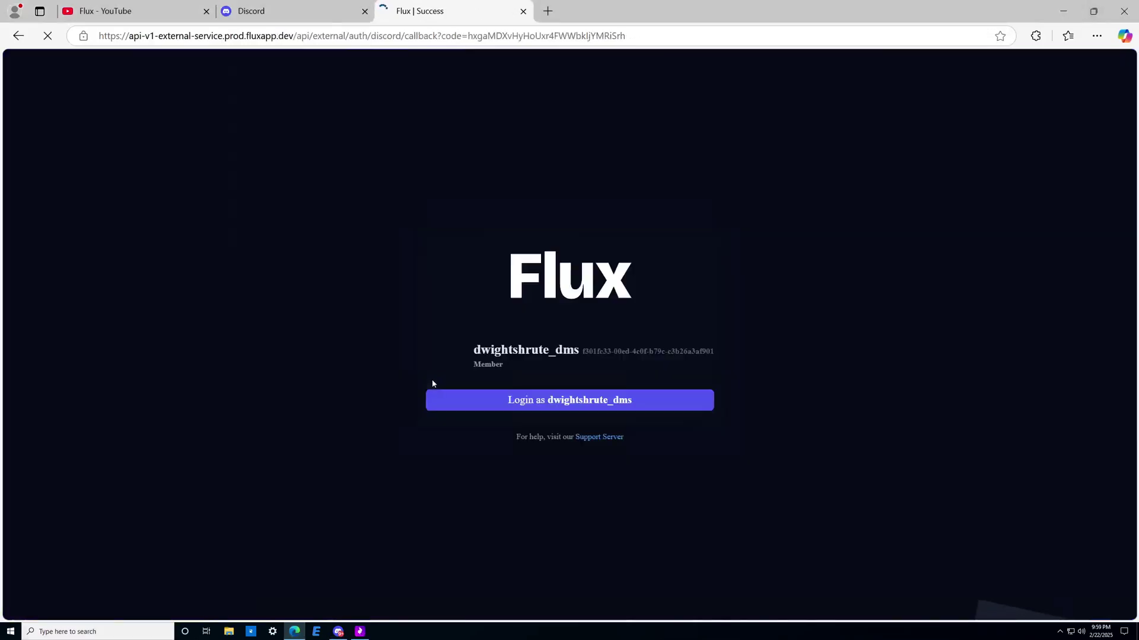
pyautogui.click(539, 398)
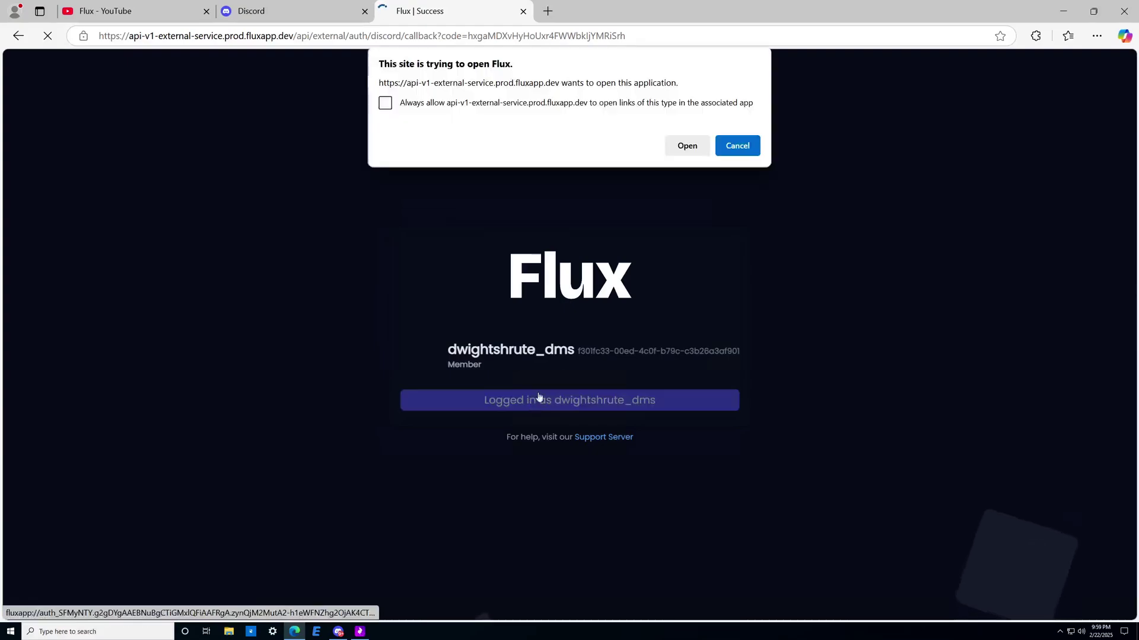
pyautogui.click(687, 145)
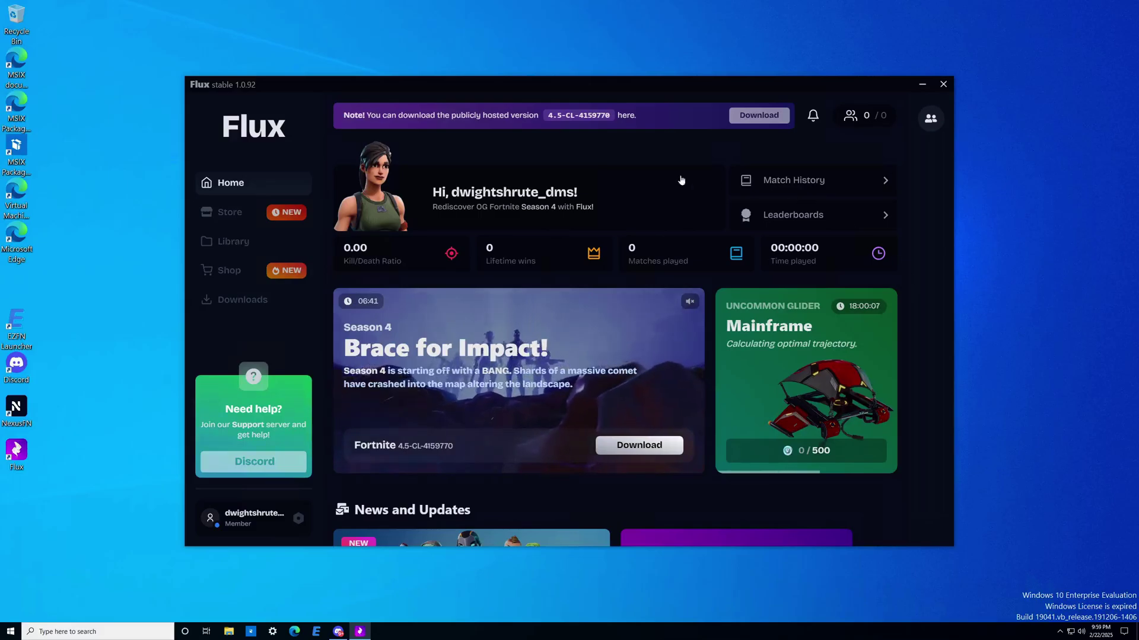
# Show the Downloads page listing Fortnite 4.5 (23 GB) and Fortnite 8.51 (50 GB).
pyautogui.click(252, 304)
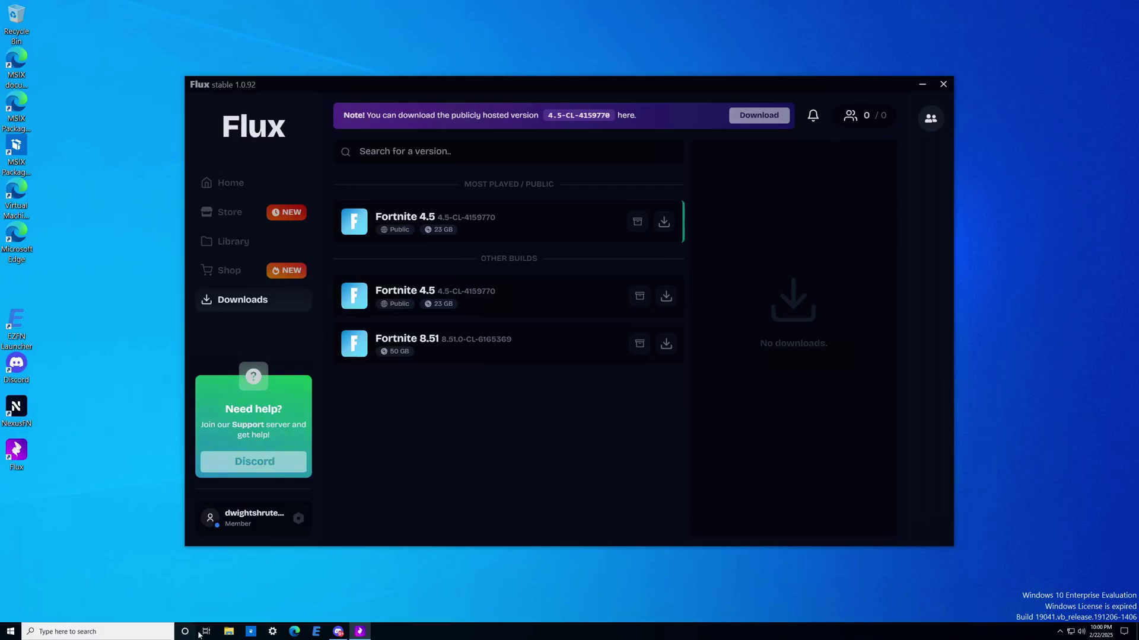
# Create a new folder named 'Project Flux' on the C: drive.
pyautogui.click(228, 632)
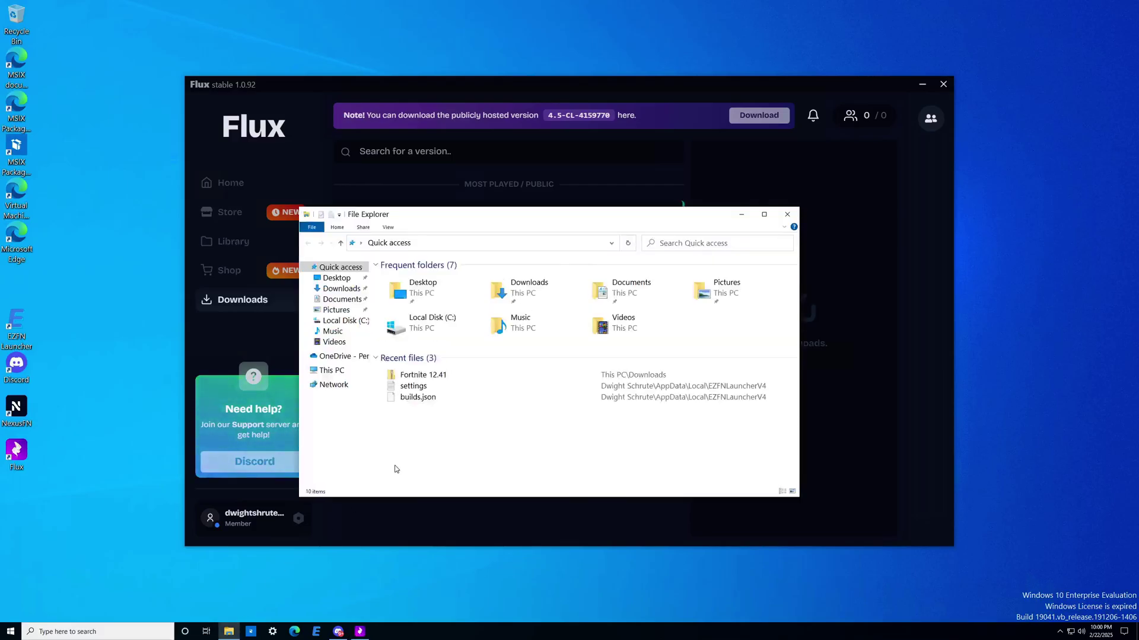
pyautogui.click(332, 371)
pyautogui.doubleClick(428, 373)
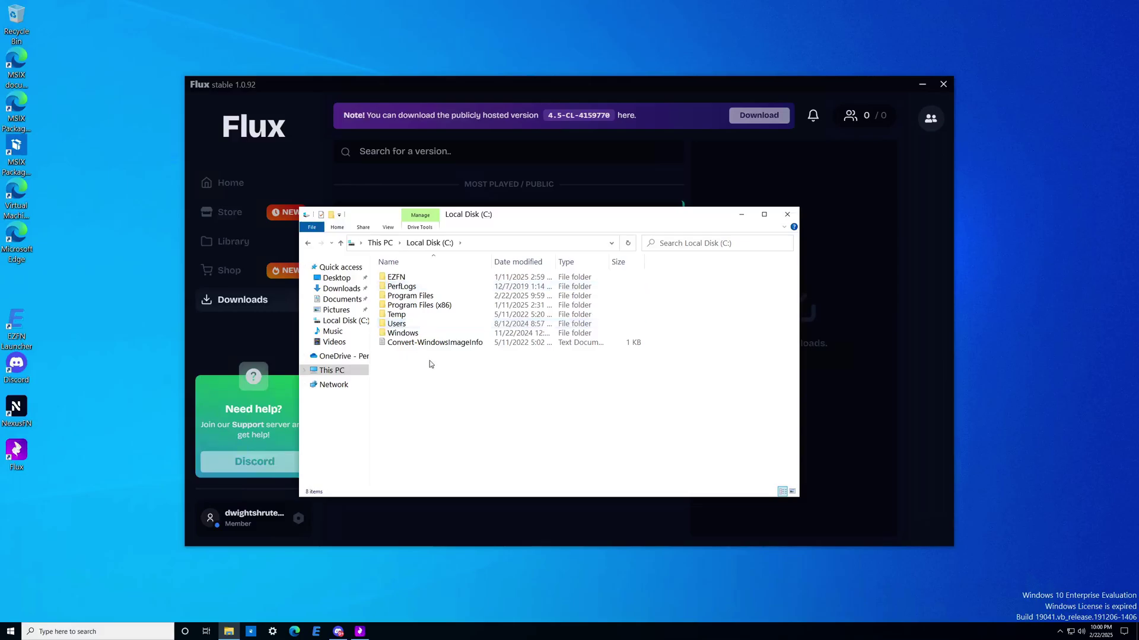
pyautogui.rightClick(430, 365)
pyautogui.moveTo(470, 457)
pyautogui.click(552, 460)
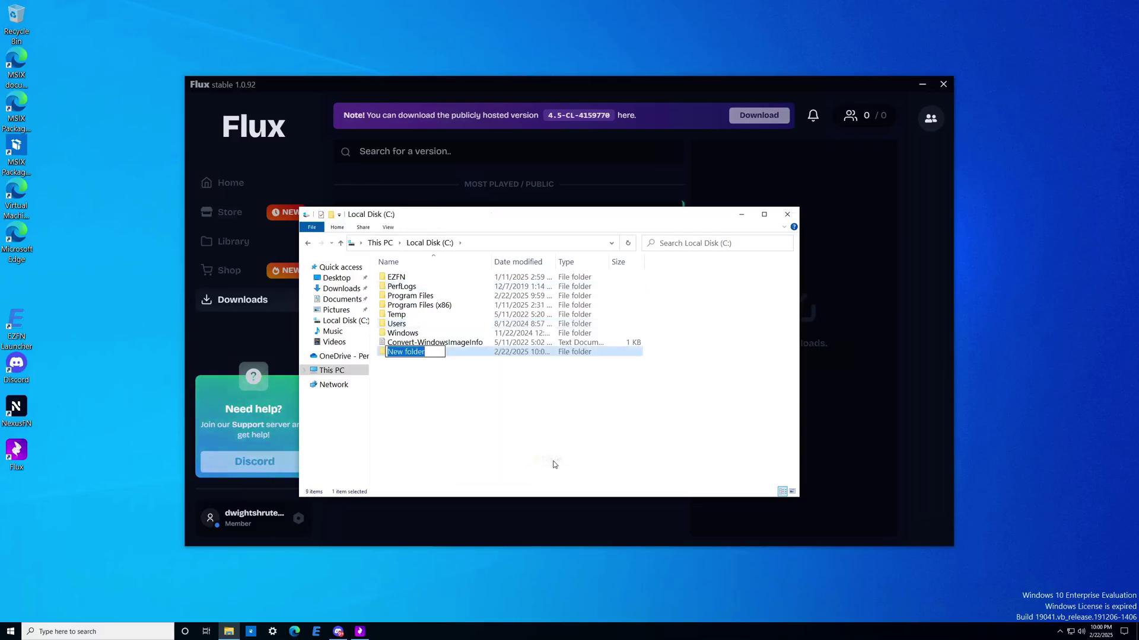
pyautogui.write('Project Flux')
pyautogui.press('Return')
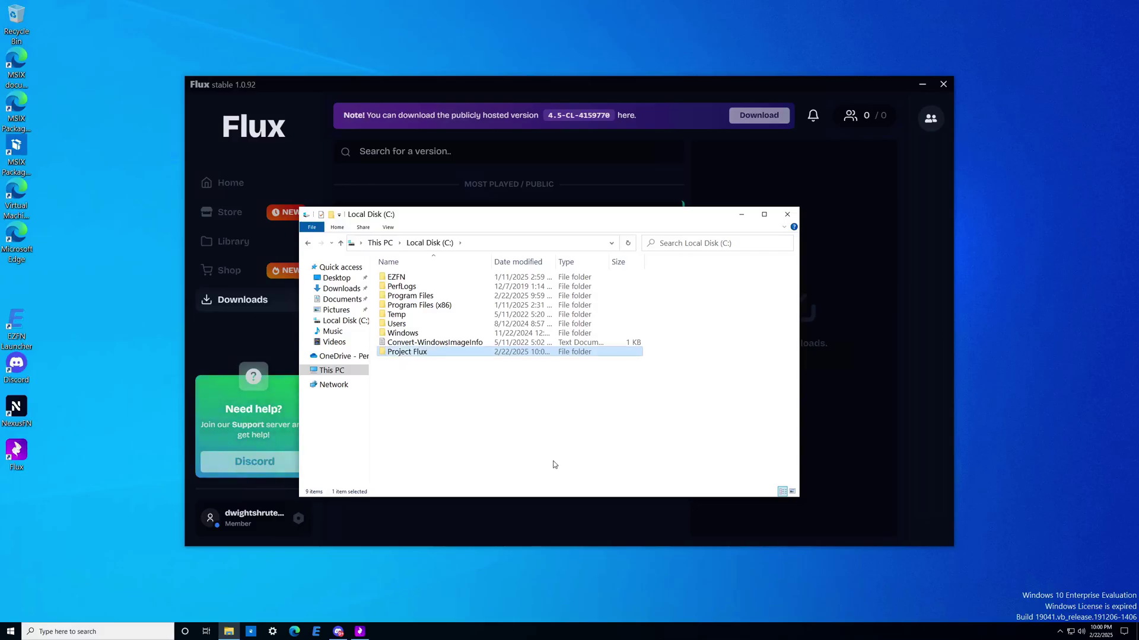
# Create and open a 'Season 4' folder inside Project Flux, then minimize Explorer.
pyautogui.doubleClick(532, 353)
pyautogui.rightClick(493, 310)
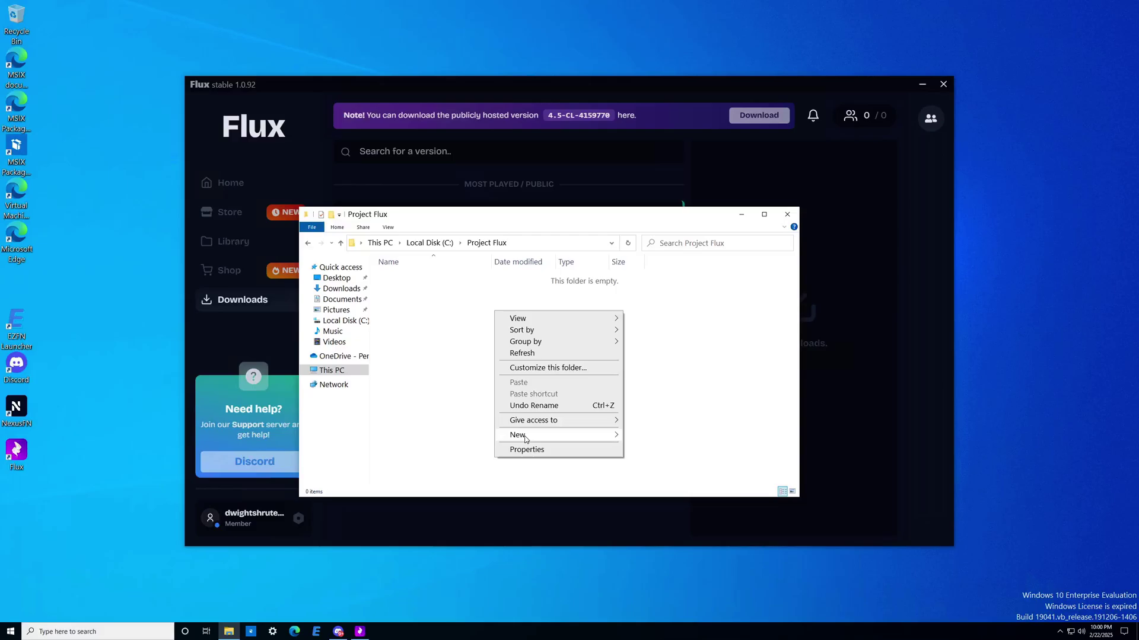
pyautogui.click(641, 437)
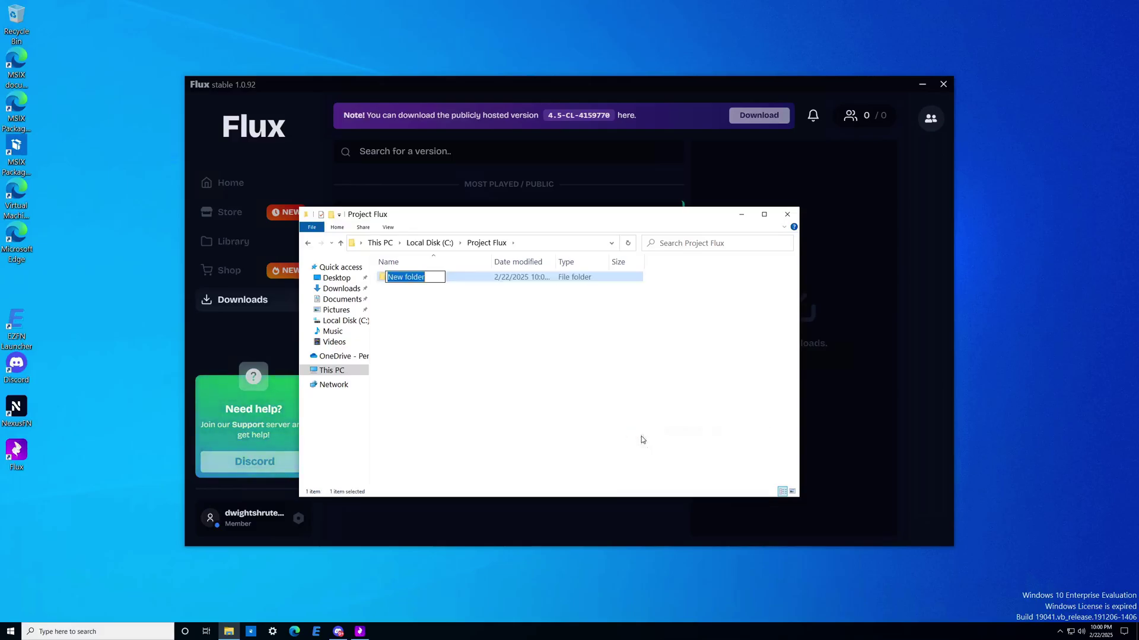
pyautogui.write('Season 4')
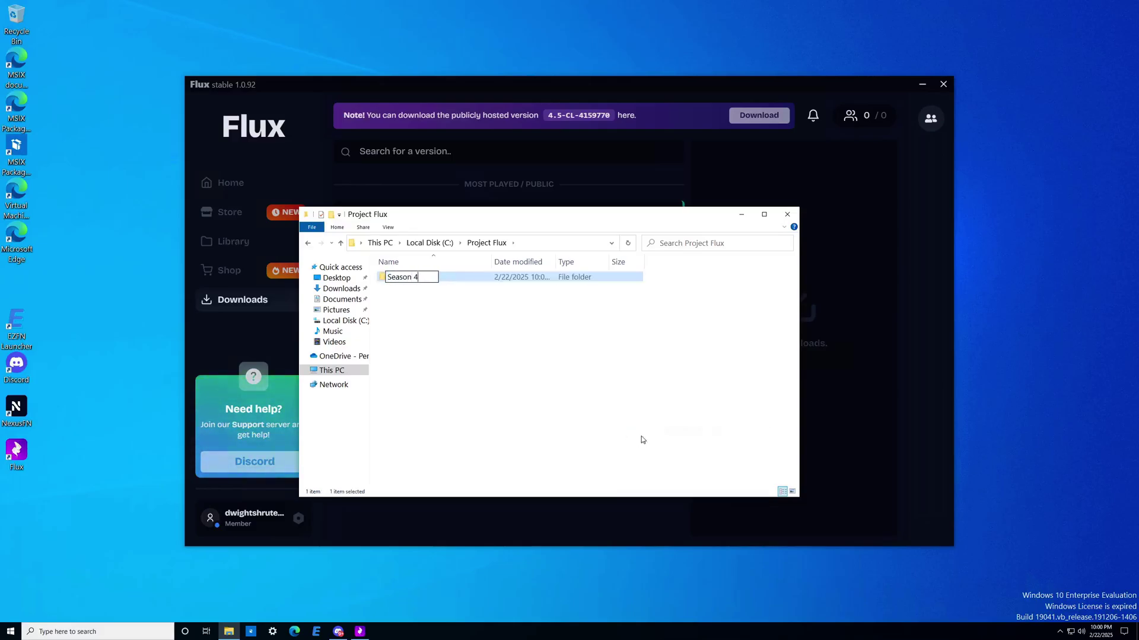
pyautogui.press('Return')
pyautogui.doubleClick(535, 281)
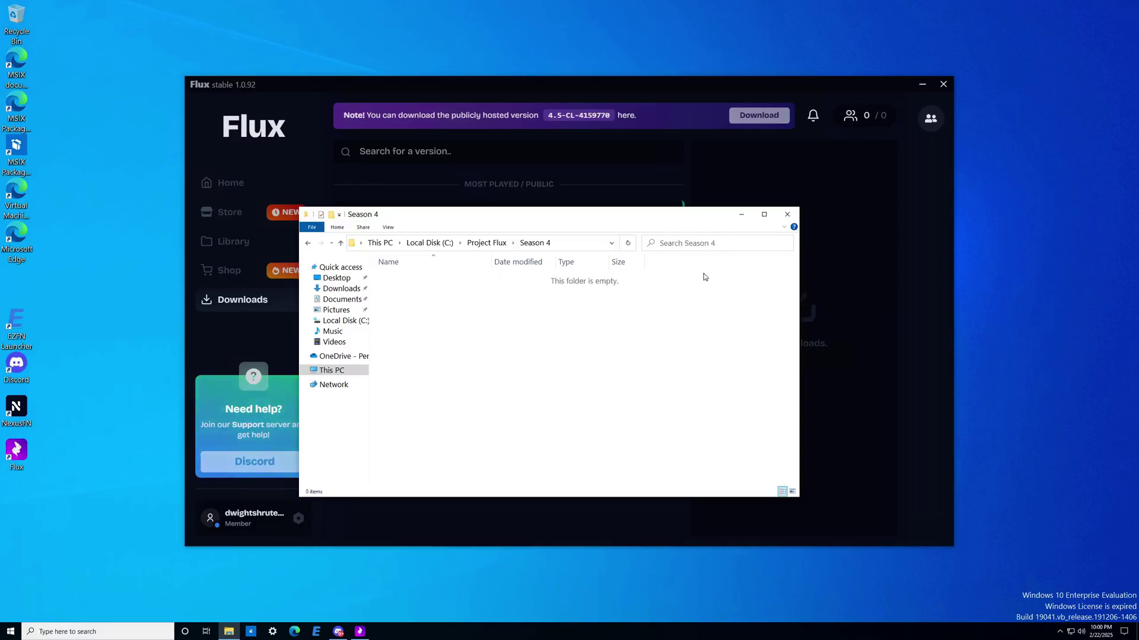
pyautogui.click(787, 214)
# Browse to C:\Project Flux\Season 4 and select it as the download folder in Downloads settings.
pyautogui.click(300, 520)
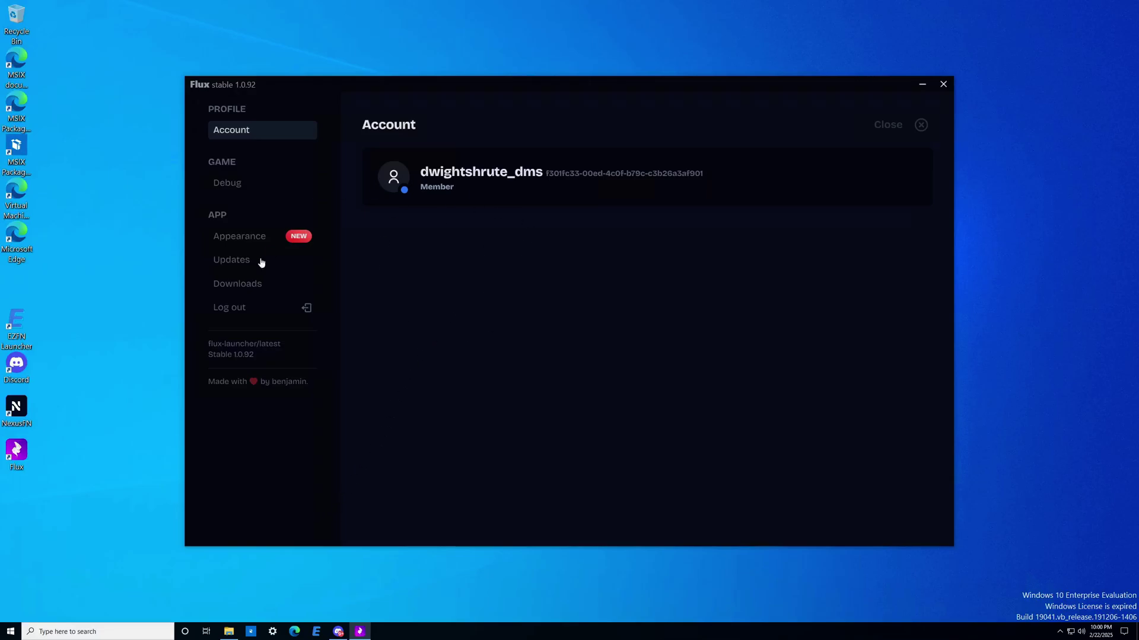
pyautogui.click(252, 284)
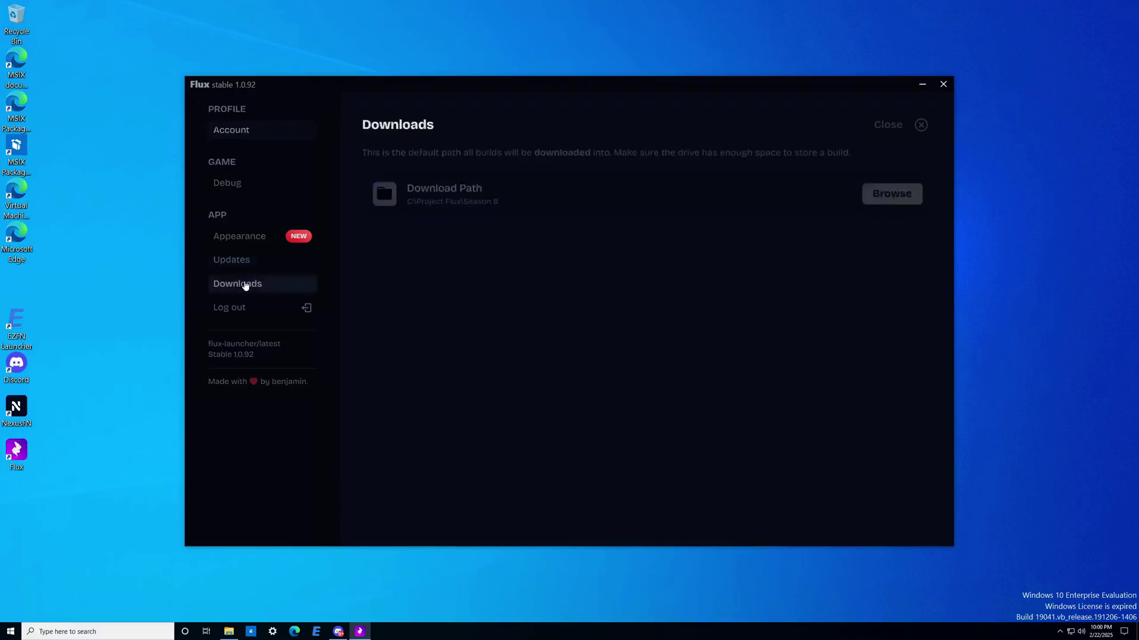
pyautogui.moveTo(417, 208); pyautogui.dragTo(516, 203)
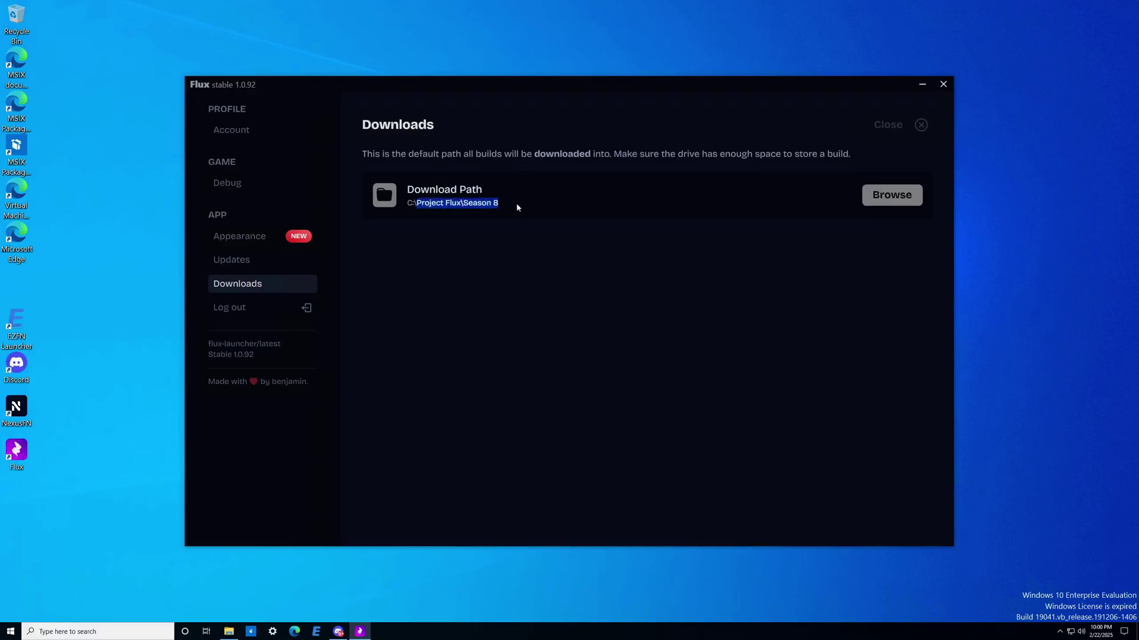
pyautogui.click(516, 203)
pyautogui.click(864, 200)
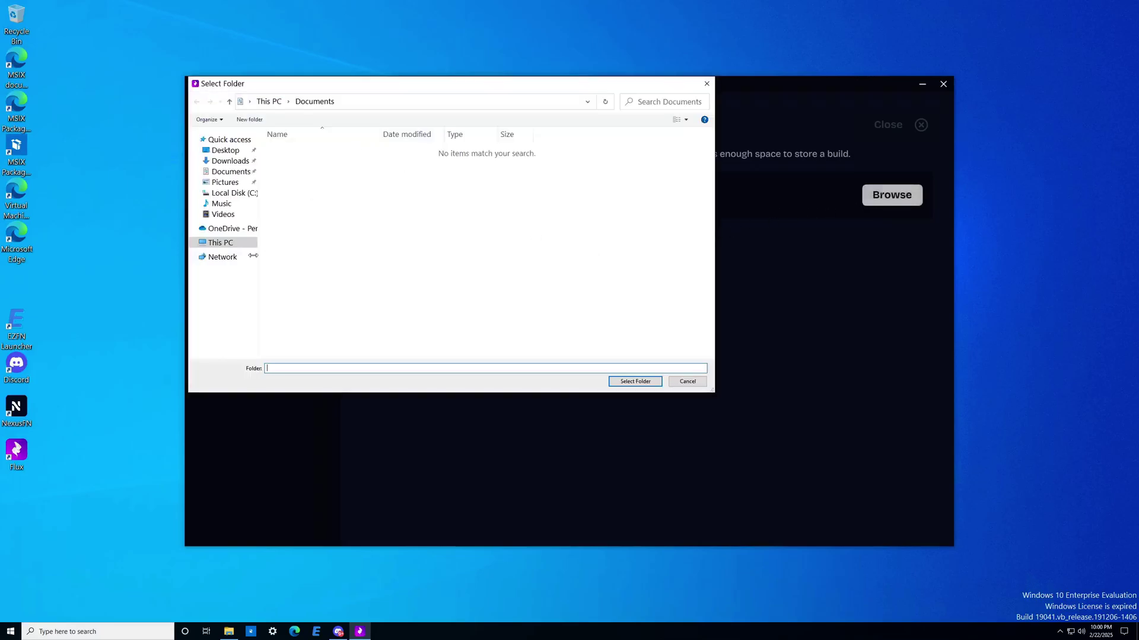
pyautogui.click(221, 243)
pyautogui.doubleClick(347, 242)
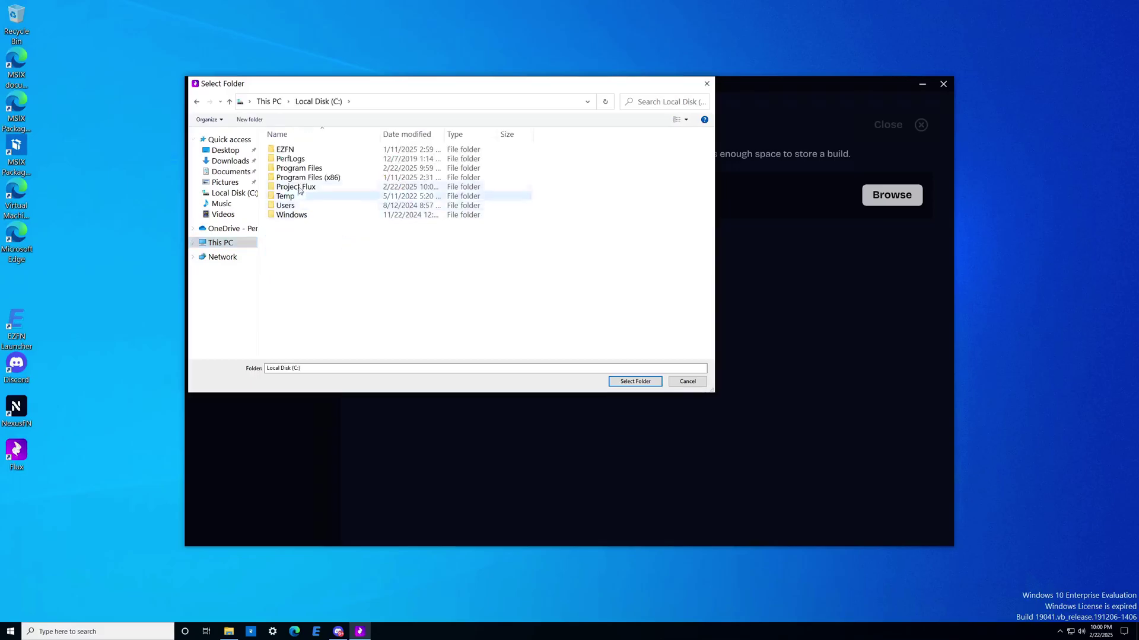
pyautogui.doubleClick(297, 187)
pyautogui.doubleClick(295, 152)
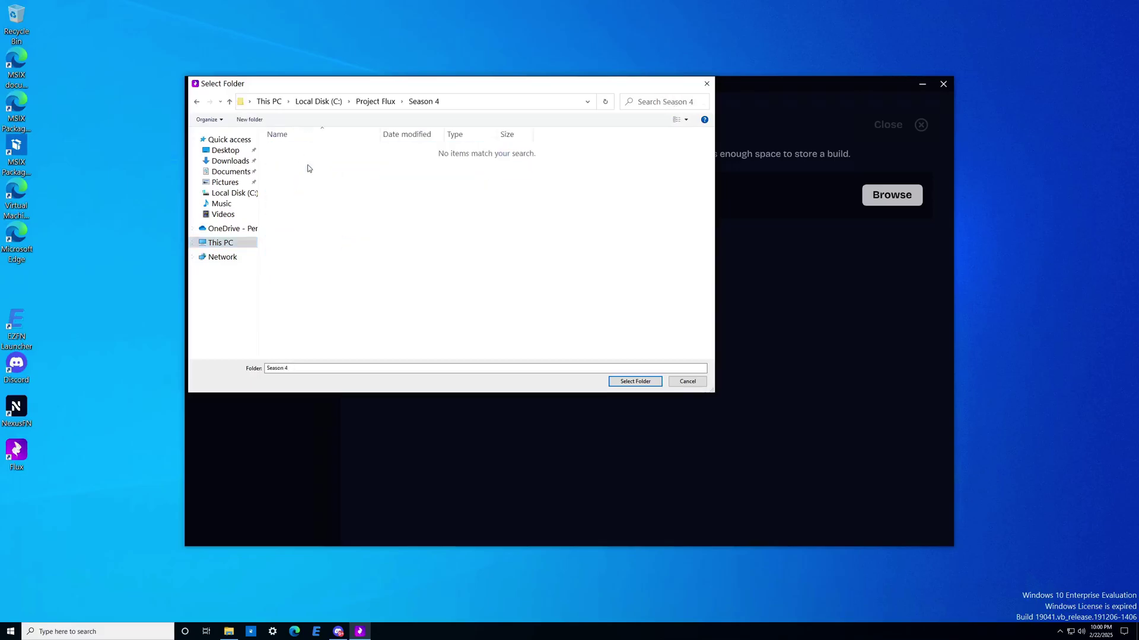
pyautogui.click(619, 385)
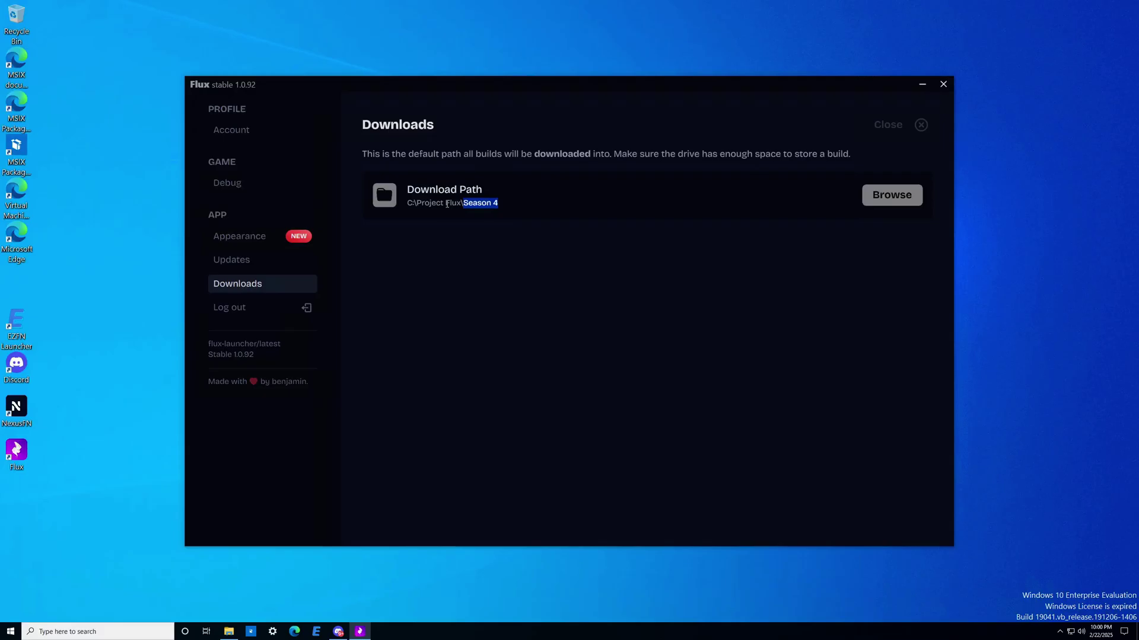
# Download the Fortnite 4.5 build from the builds list into the Library.
pyautogui.click(880, 126)
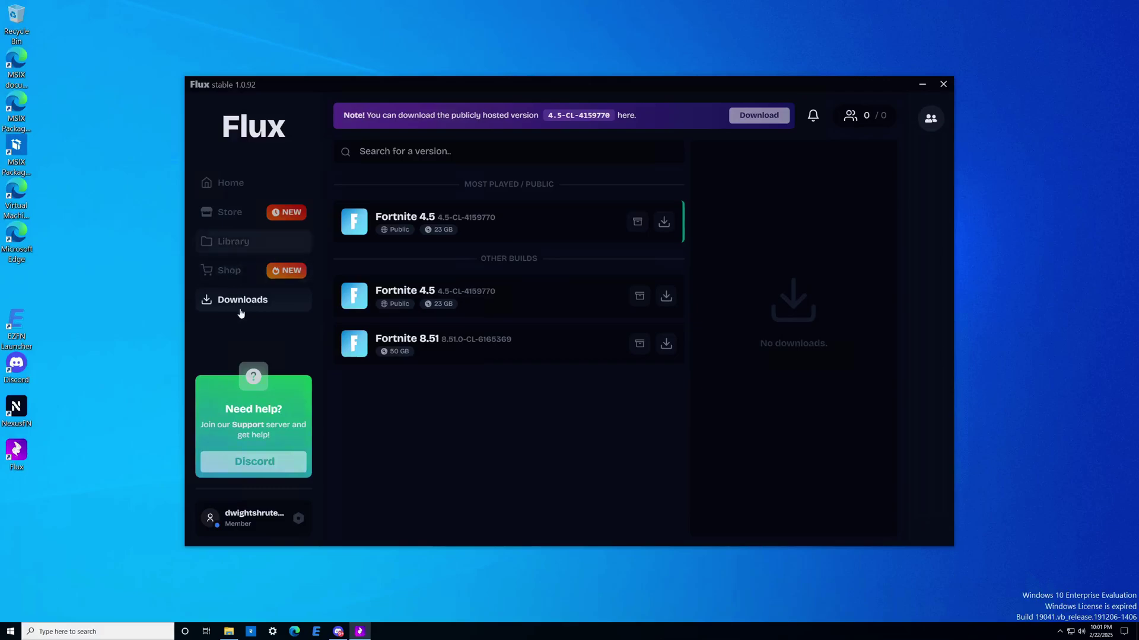
pyautogui.click(664, 222)
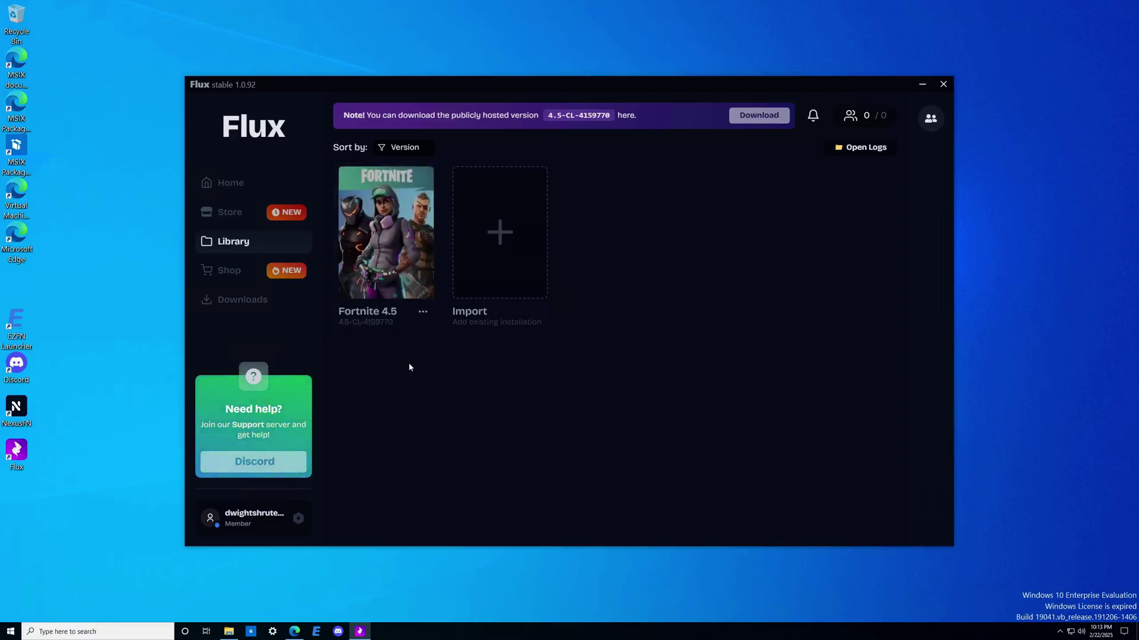
pyautogui.click(423, 312)
# Remove Fortnite 4.5 from the Library and start importing an existing installation.
pyautogui.click(394, 255)
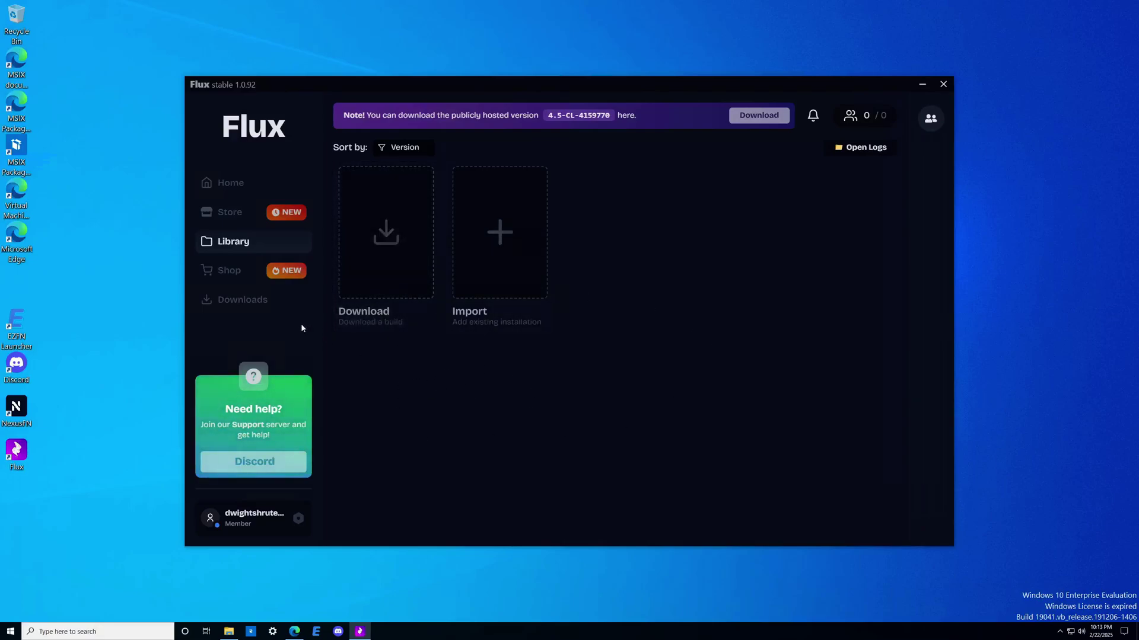
pyautogui.click(505, 258)
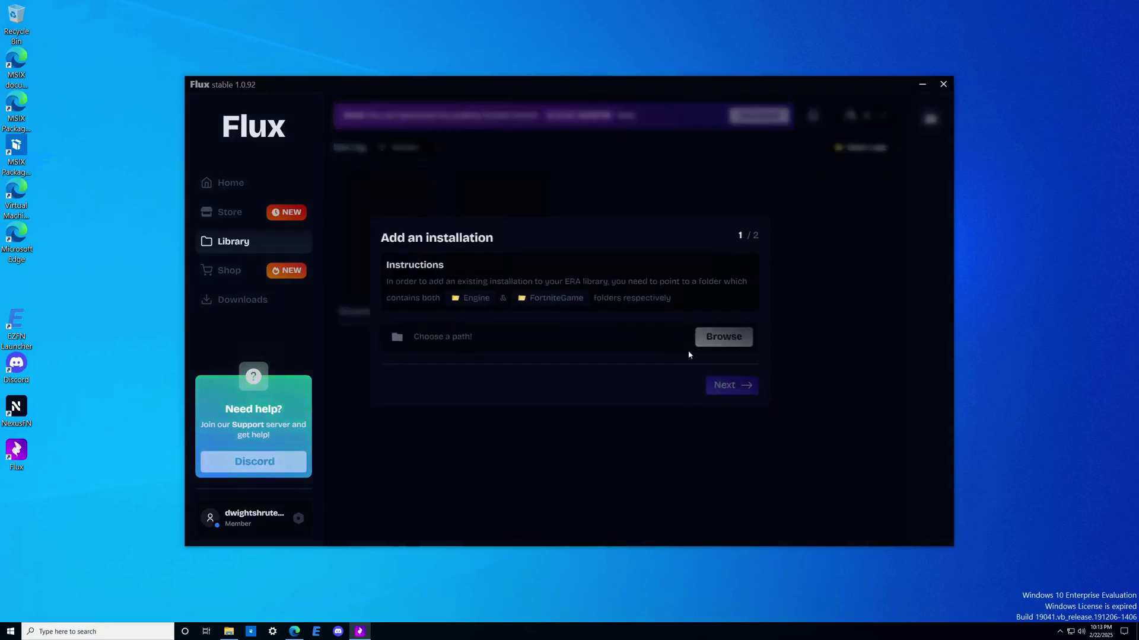
pyautogui.click(718, 337)
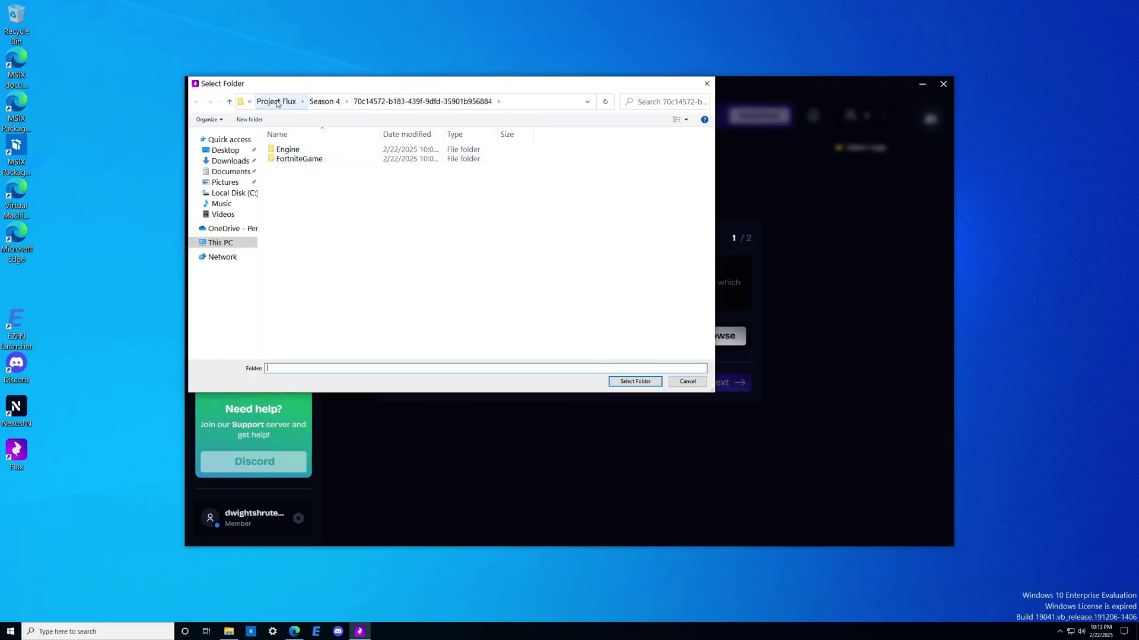
# Pick the build folder inside C:\Project Flux\Season 4 and add Fortnite 4.5 to the Library.
pyautogui.click(276, 102)
pyautogui.click(318, 101)
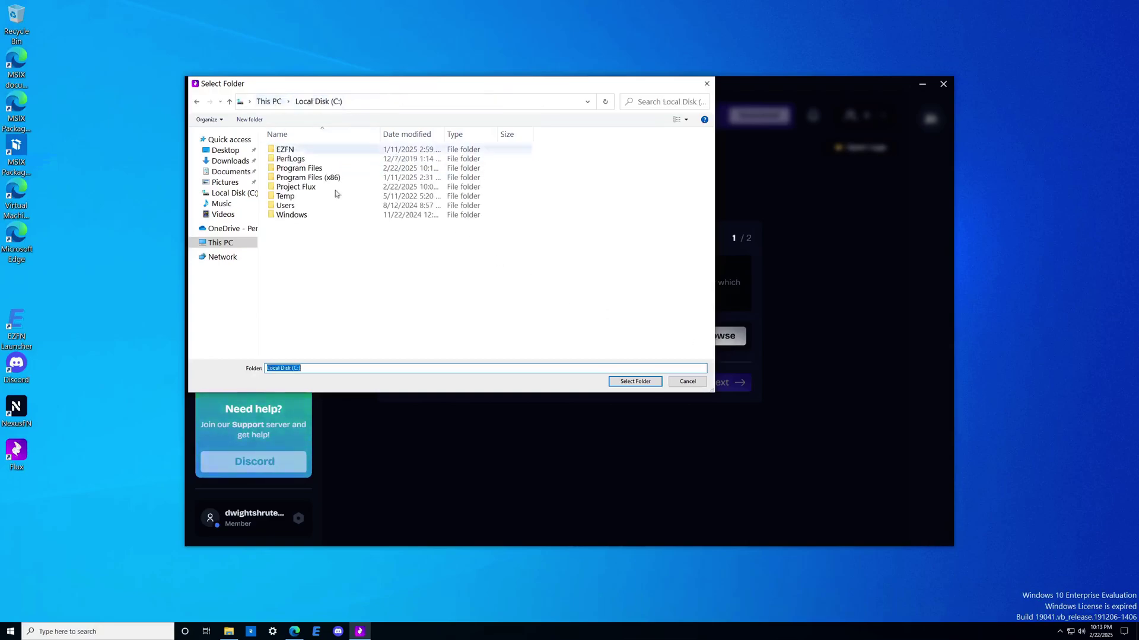
pyautogui.doubleClick(296, 186)
pyautogui.doubleClick(291, 150)
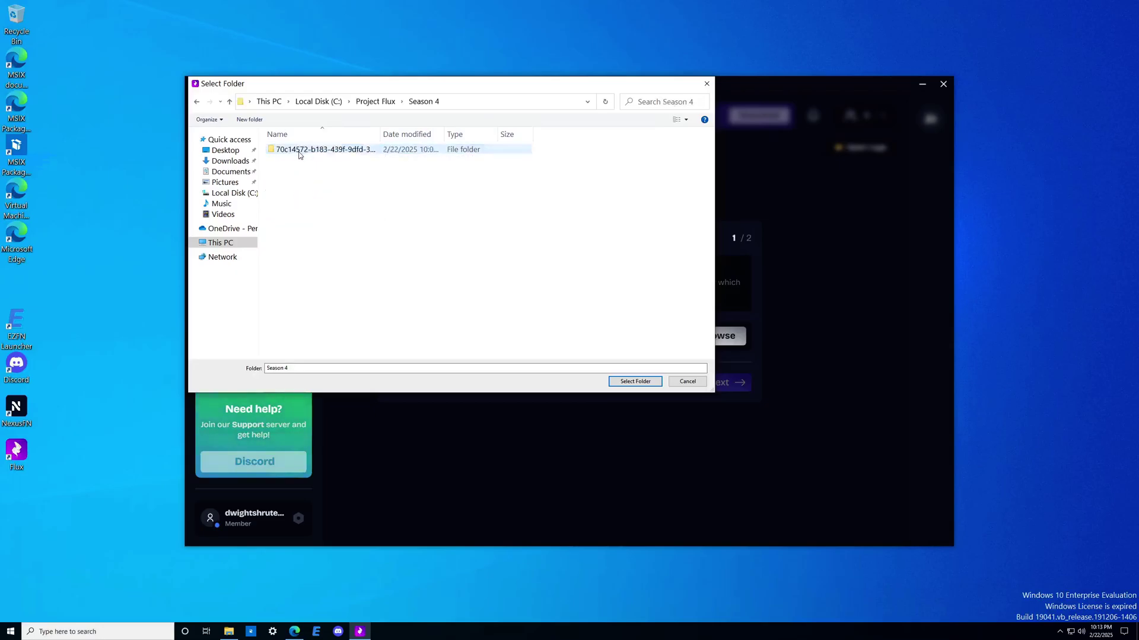
pyautogui.doubleClick(300, 151)
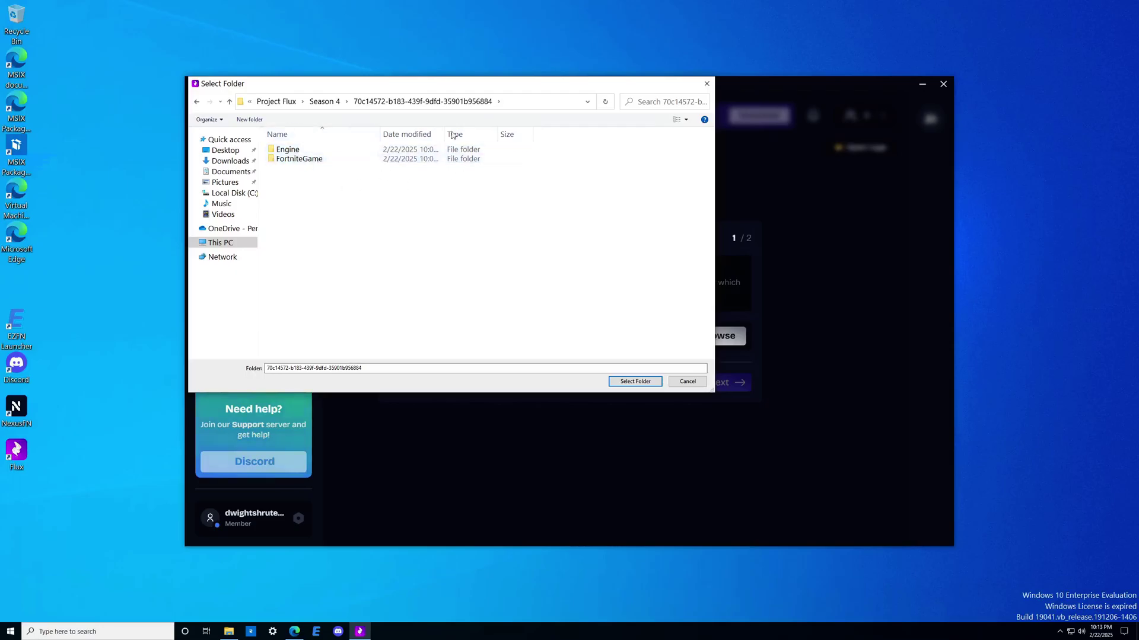
pyautogui.click(629, 383)
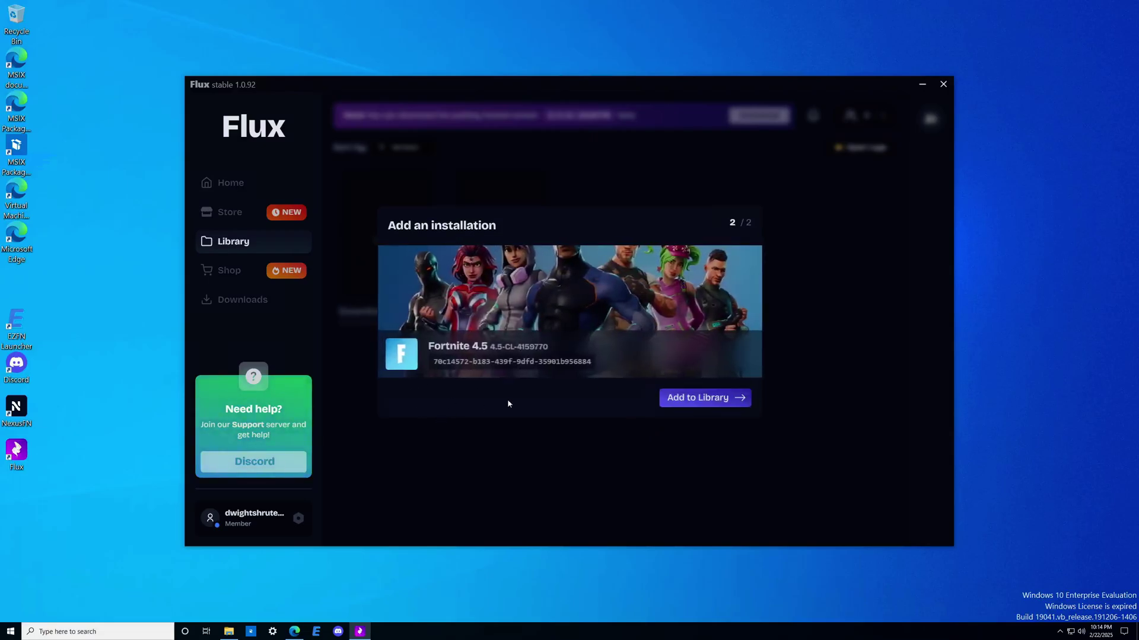
pyautogui.click(723, 404)
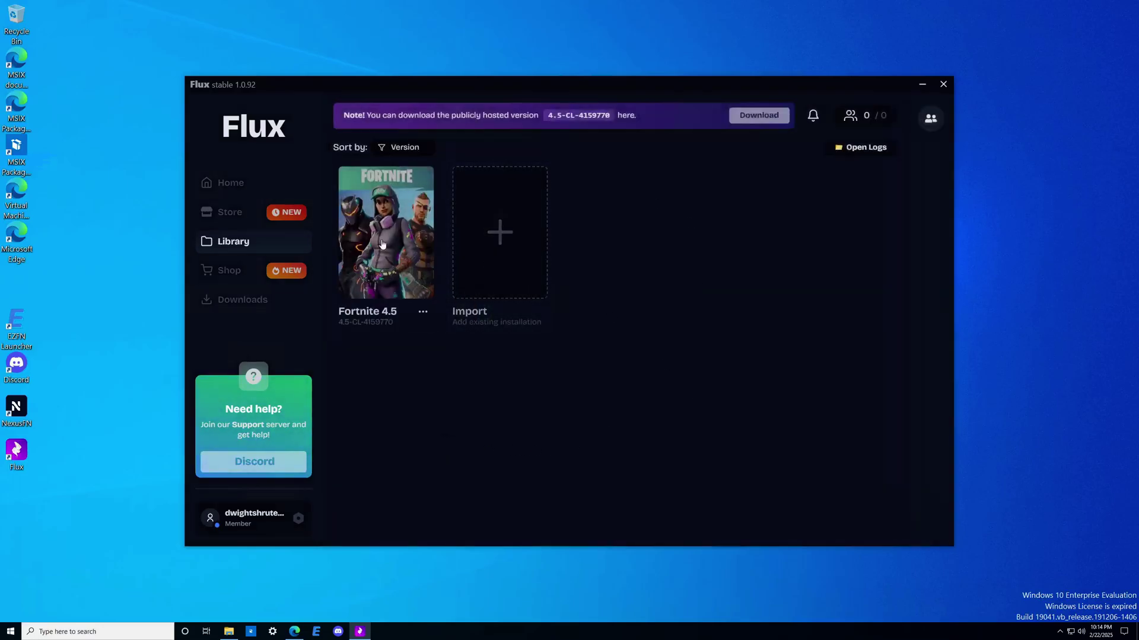
pyautogui.moveTo(382, 244)
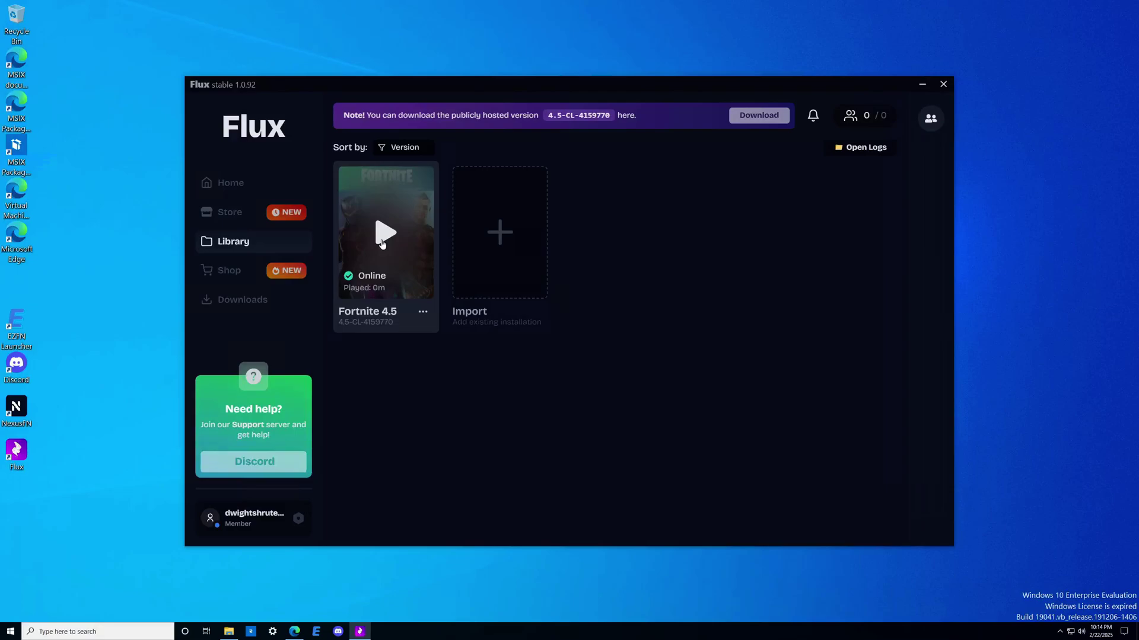